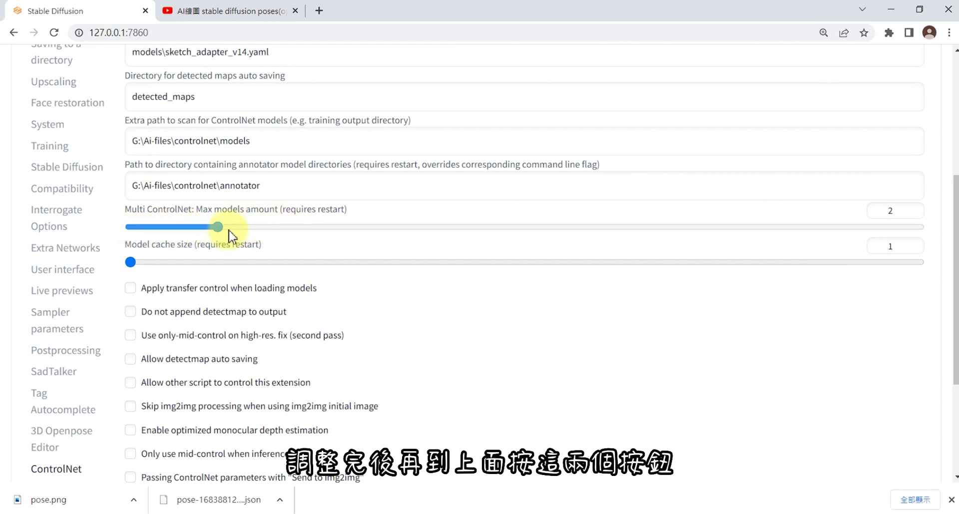
In txt2img, set the model of ControlNet Unit 0 to control_v11p_sd15_openpose for the loaded pose image
scroll(273, 279, up, 5)
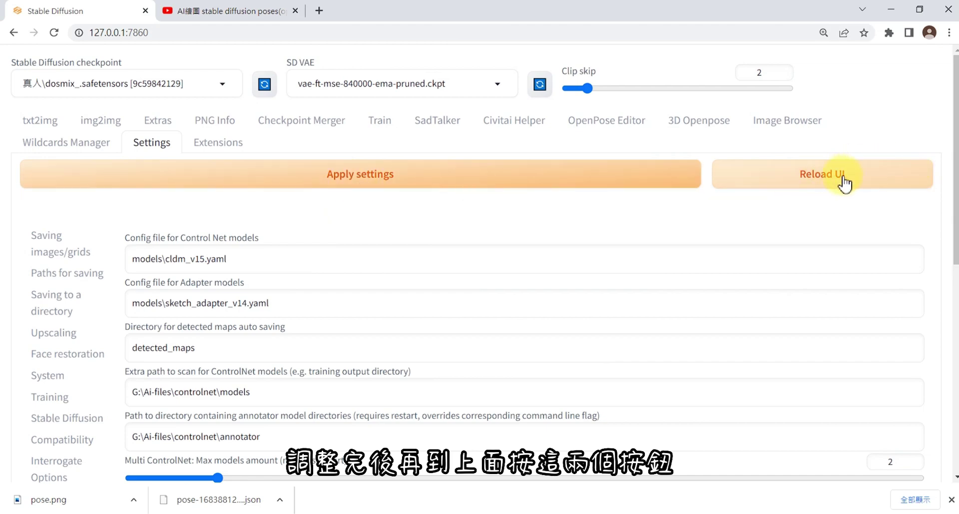
click(51, 128)
scroll(246, 321, down, 15)
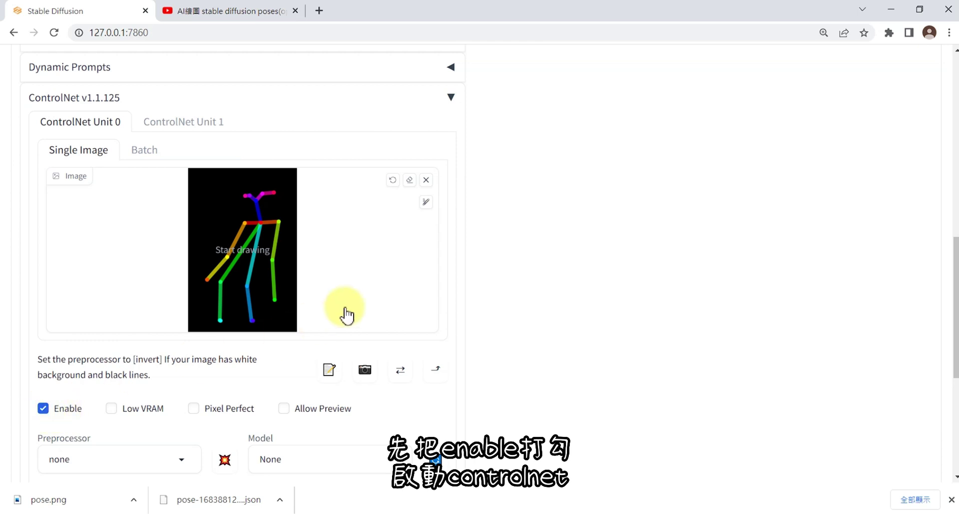
scroll(343, 310, down, 1)
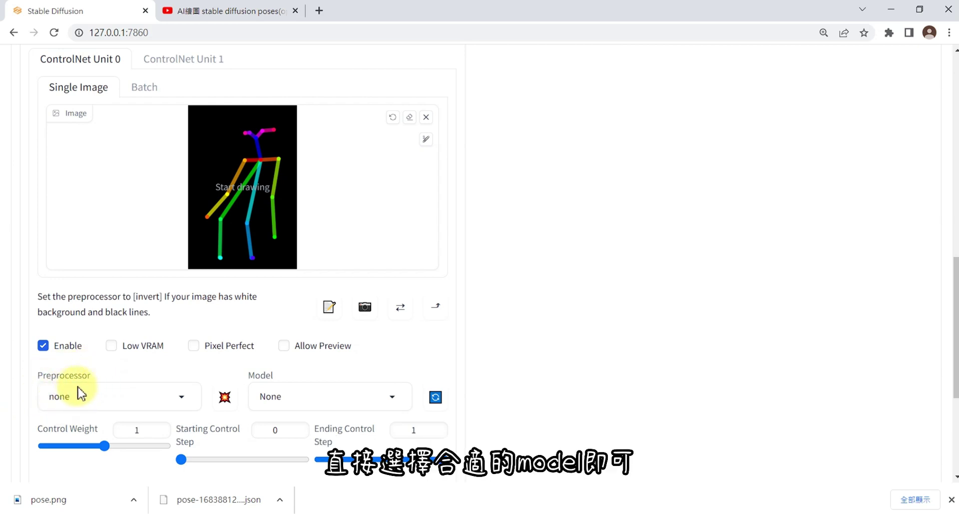
click(298, 400)
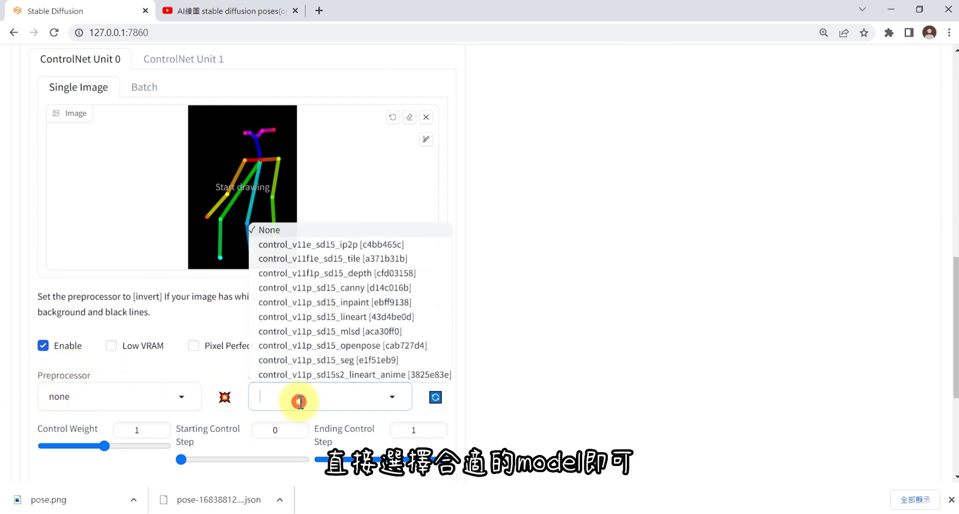
click(380, 348)
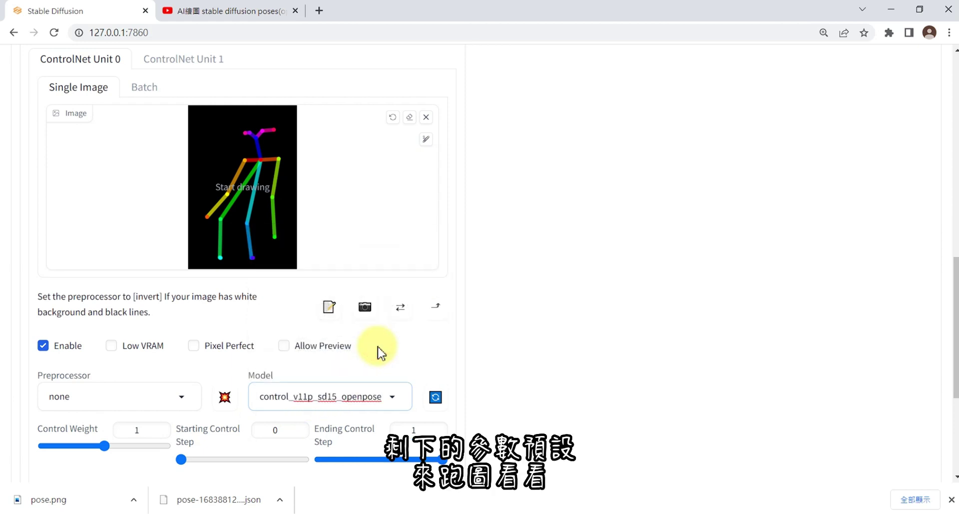
Restore the last generation parameters and prompts, and generate an image from the pose
scroll(378, 350, up, 15)
click(720, 229)
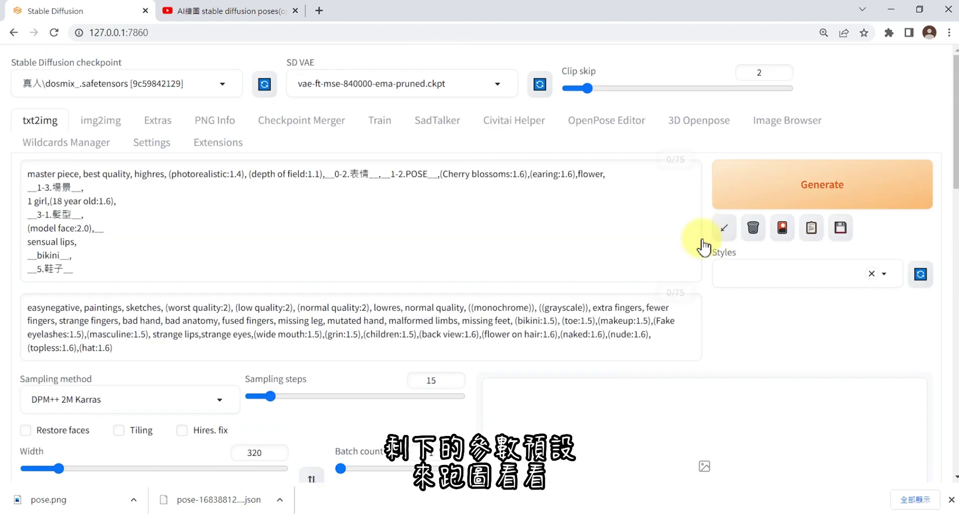
click(823, 194)
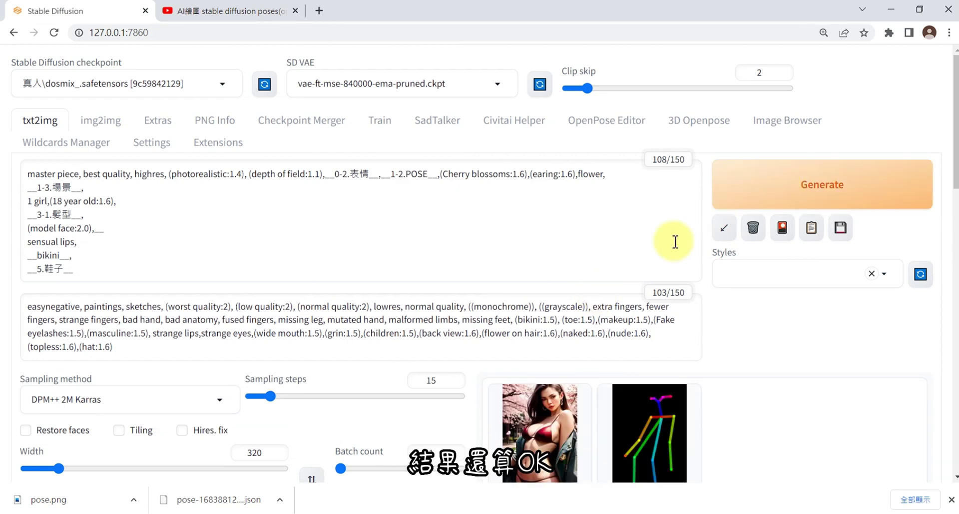
Compare the generated image with its pose skeleton map in the result gallery
scroll(662, 405, down, 4)
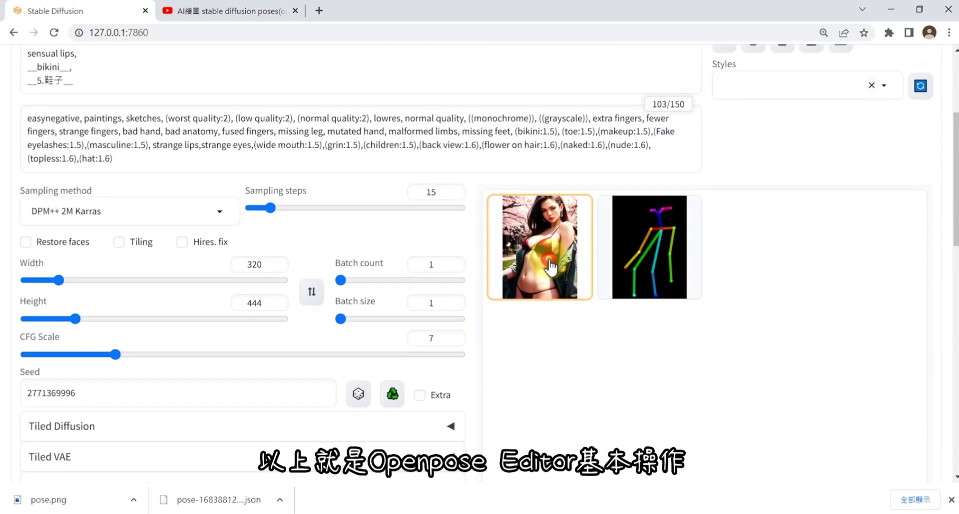
click(564, 270)
click(722, 477)
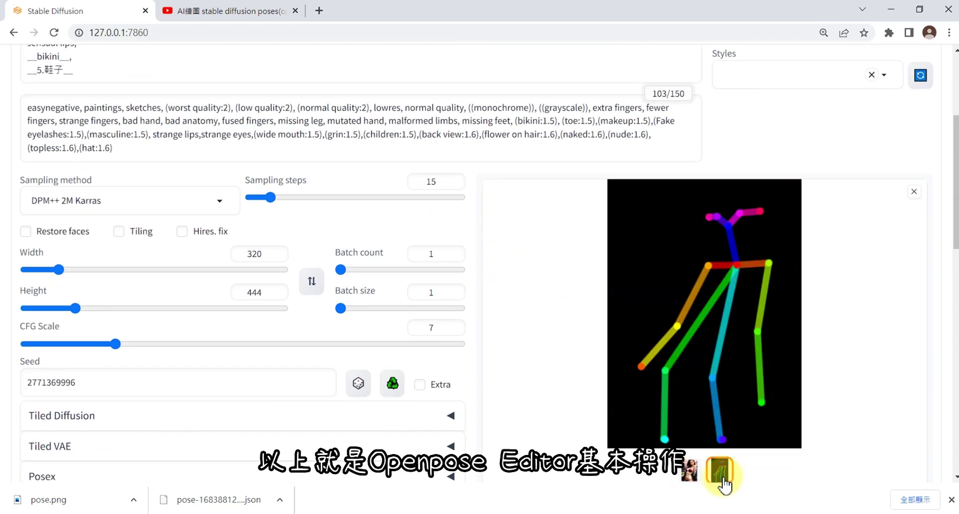
click(690, 472)
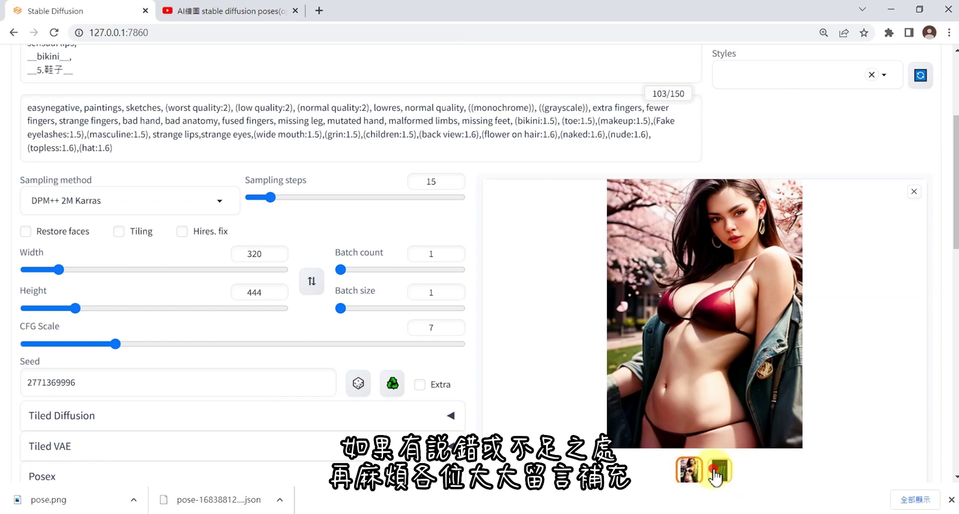
click(718, 472)
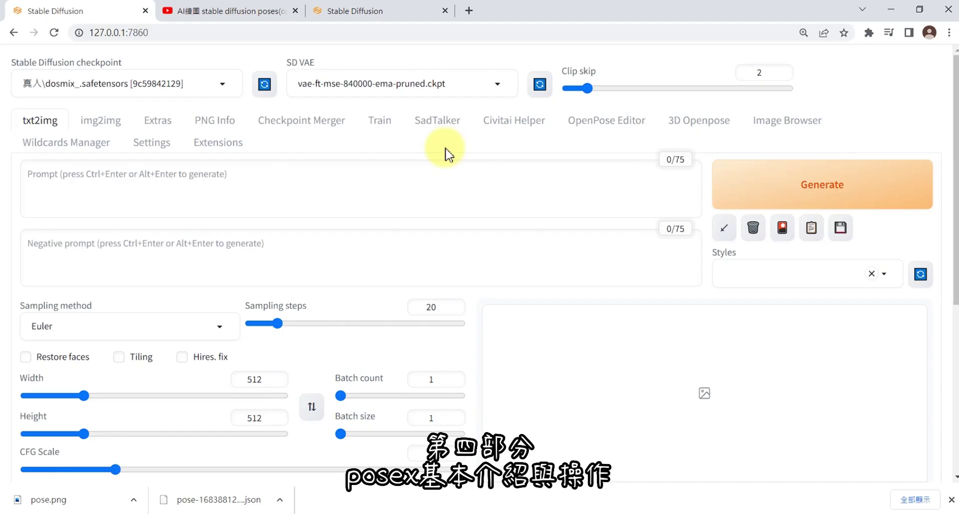
Expand the Posex section in txt2img and enable sending its image to ControlNet
scroll(370, 272, down, 5)
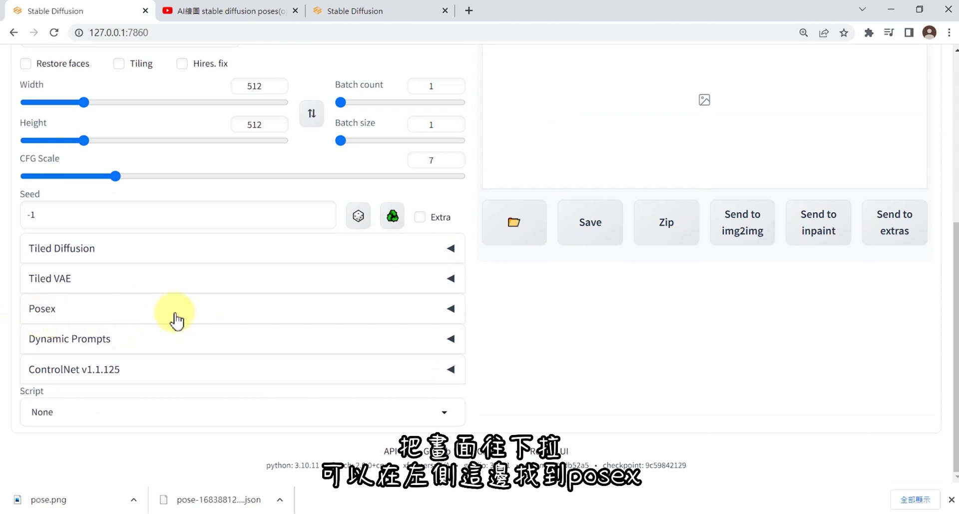
click(92, 311)
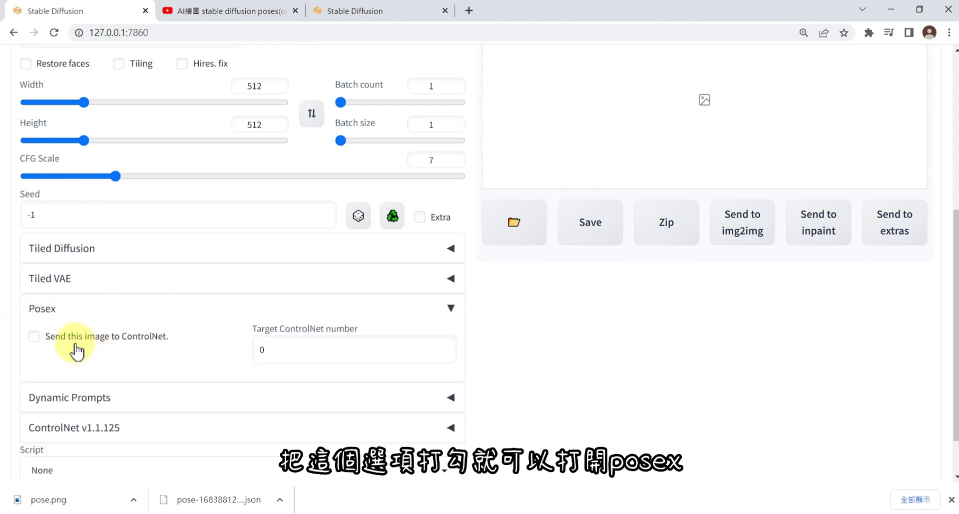
click(34, 335)
scroll(147, 340, down, 4)
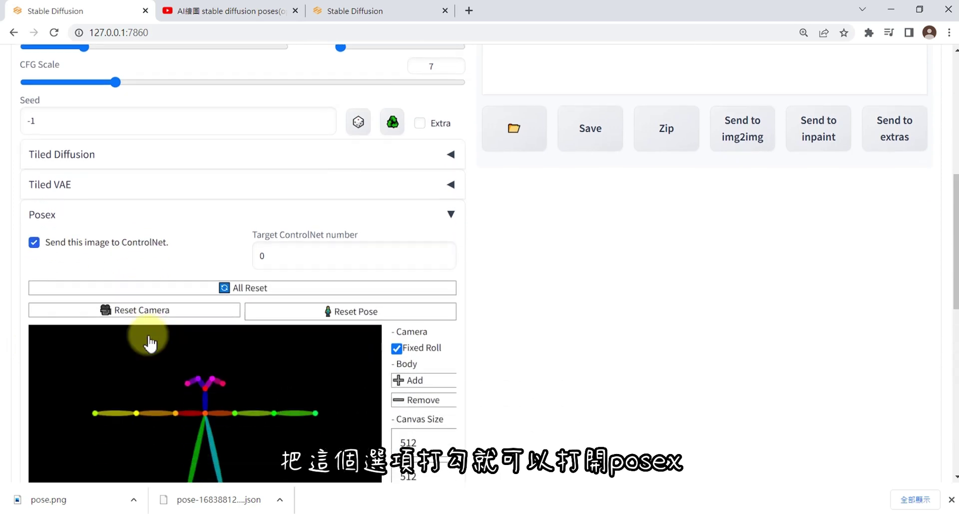
Bend both arms of the Posex figure by lowering the elbows and raising the wrists inward, and deselect the figure
mouse_move(149, 341)
mouse_down()
mouse_move(148, 330)
mouse_move(149, 340)
mouse_up()
scroll(528, 255, down, 3)
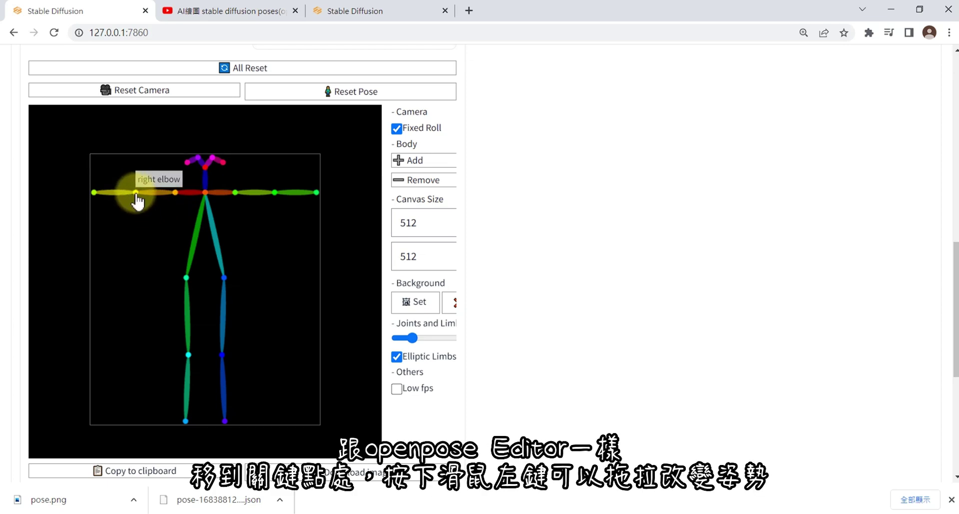
drag(136, 192, 140, 243)
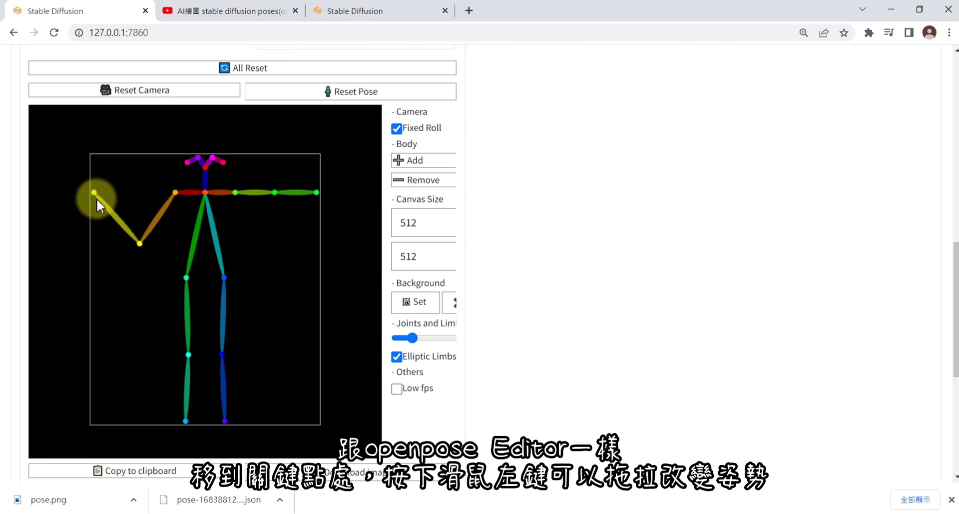
drag(94, 192, 131, 185)
drag(275, 193, 256, 233)
drag(317, 194, 275, 180)
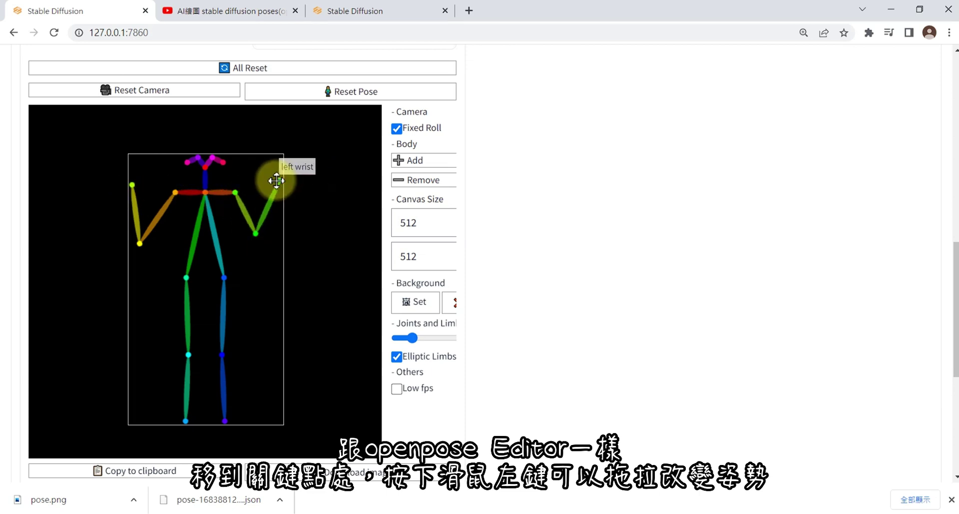
click(307, 272)
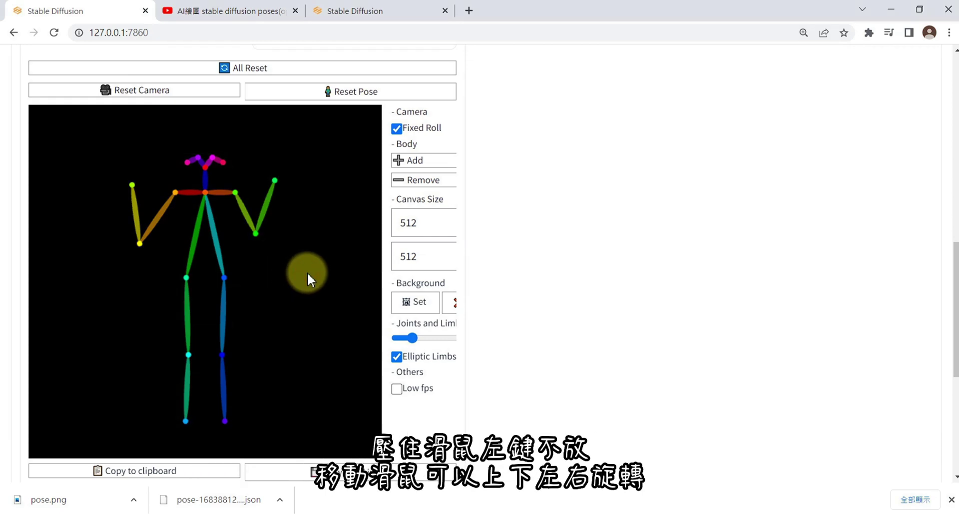
Rotate and zoom the Posex camera around the figure, and move the whole figure toward the canvas's left side
drag(307, 272, 242, 266)
scroll(241, 266, down, 3)
scroll(242, 265, up, 5)
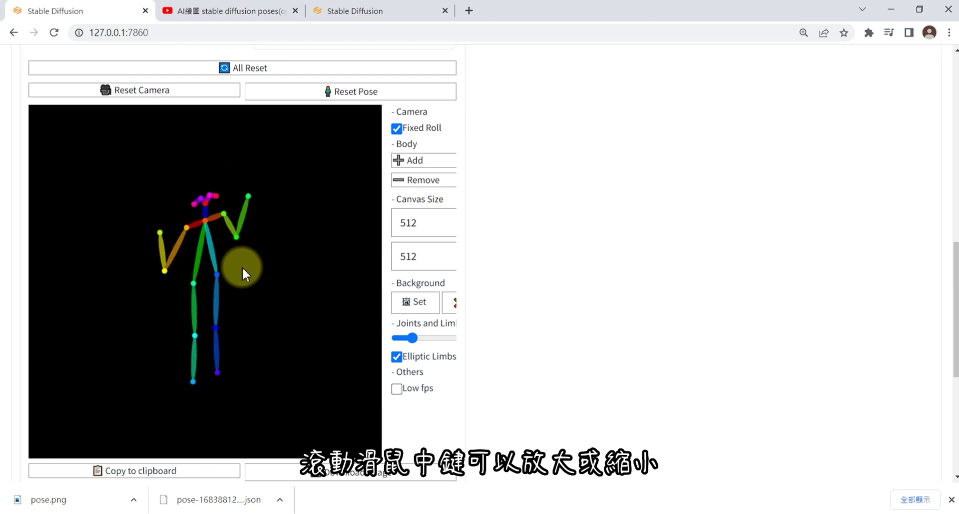
scroll(242, 266, down, 3)
scroll(263, 308, down, 3)
scroll(262, 307, up, 6)
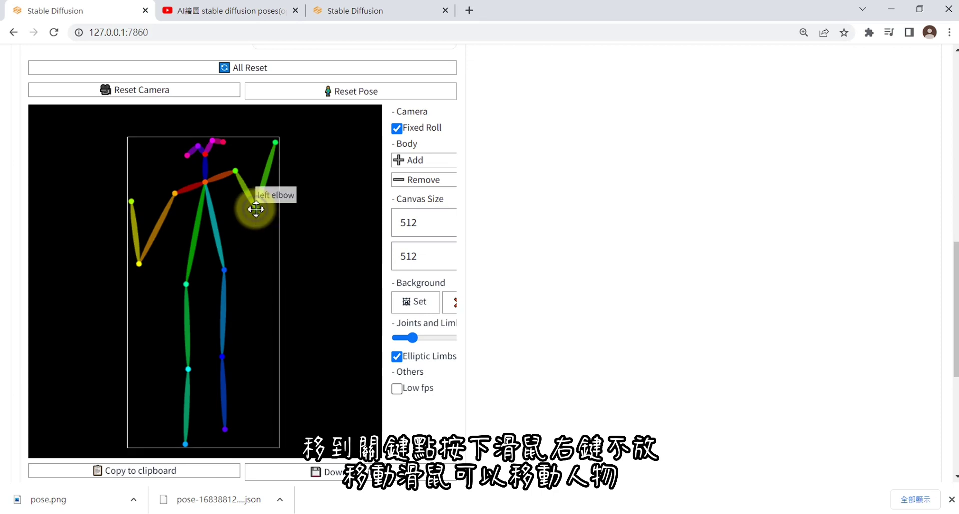
right_drag(259, 209, 166, 194)
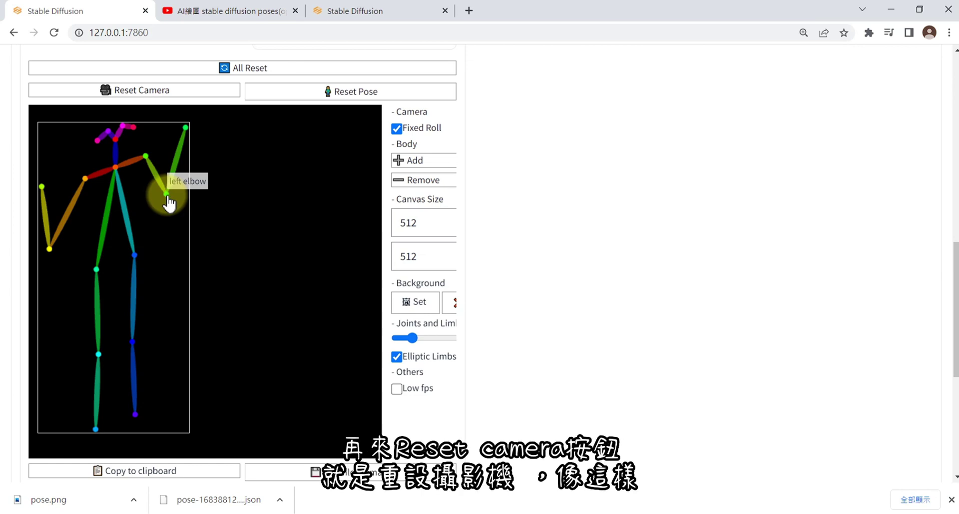
Reset the Posex camera and the figure's pose
click(143, 95)
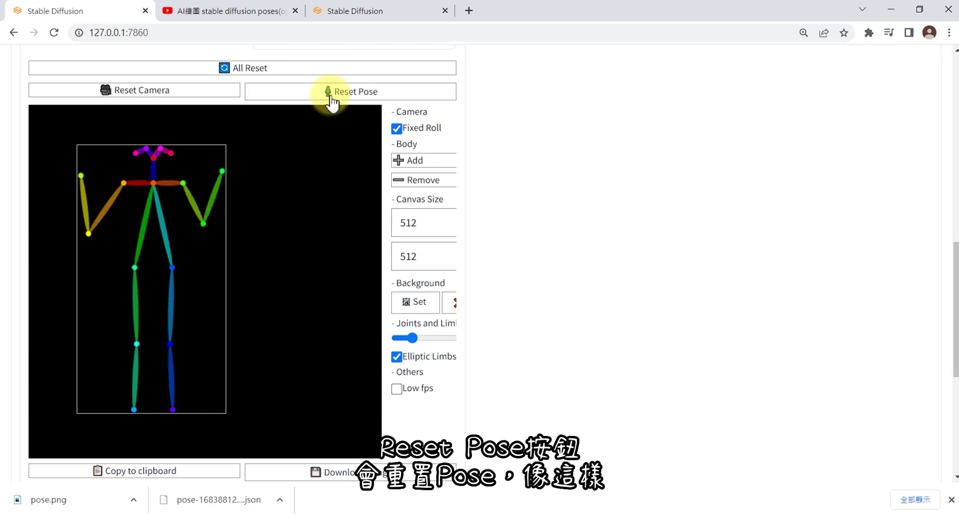
click(353, 92)
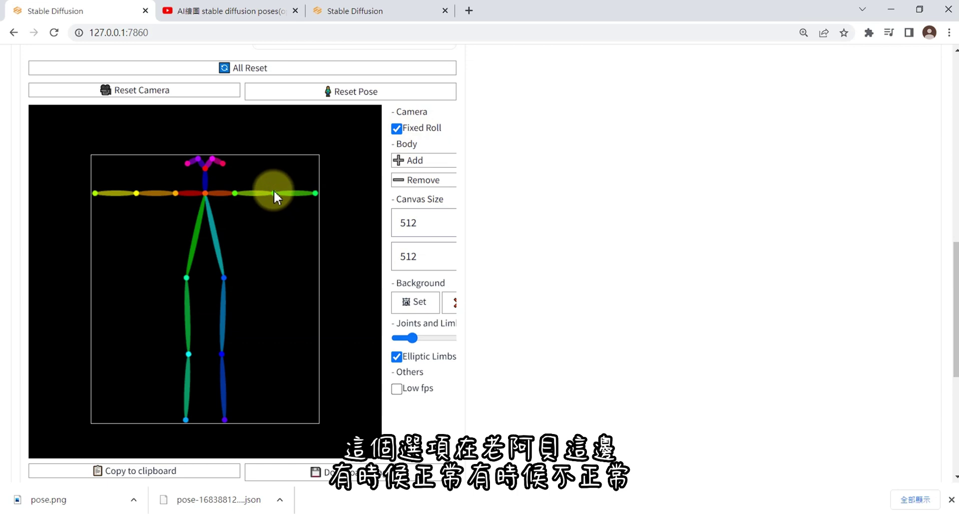
Orbit the camera around the figure with Fixed Roll off and on, leaving Fixed Roll enabled
drag(274, 195, 311, 320)
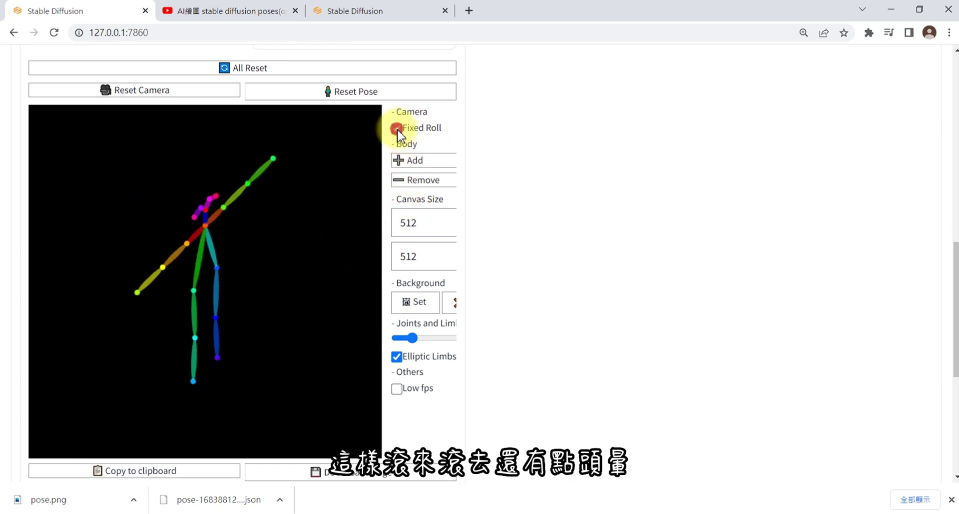
drag(216, 229, 194, 366)
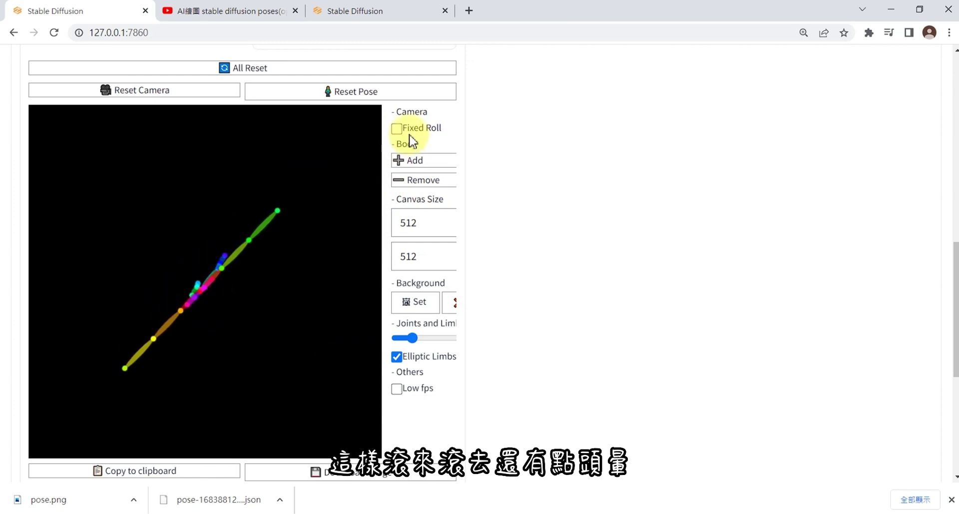
click(397, 129)
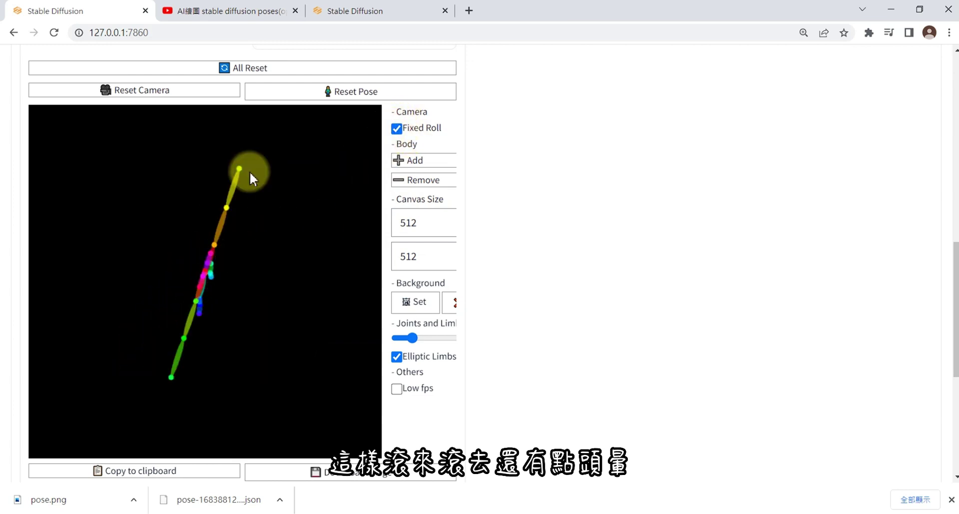
mouse_move(223, 257)
mouse_down()
mouse_move(164, 236)
mouse_move(209, 232)
mouse_move(216, 195)
mouse_move(235, 241)
mouse_up()
click(398, 129)
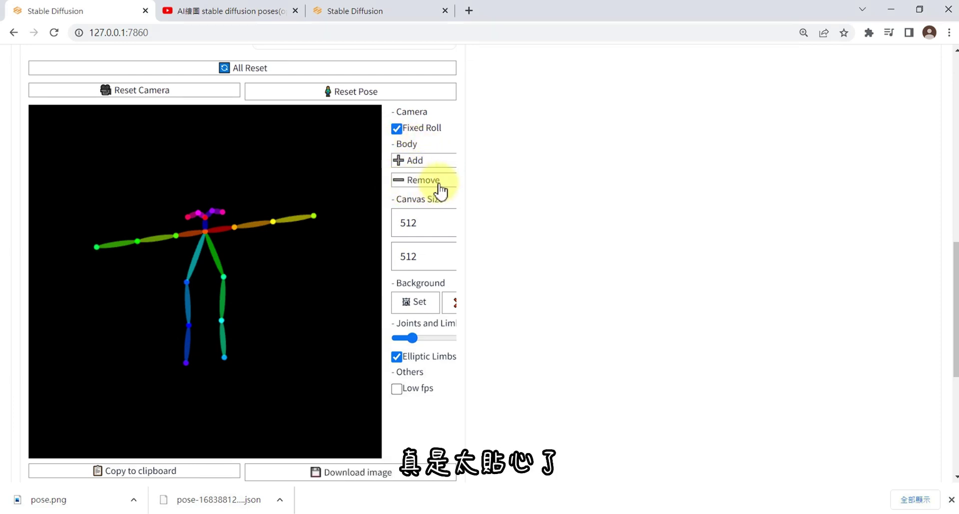
Add a second body to the Posex canvas and move the two figures apart
click(417, 160)
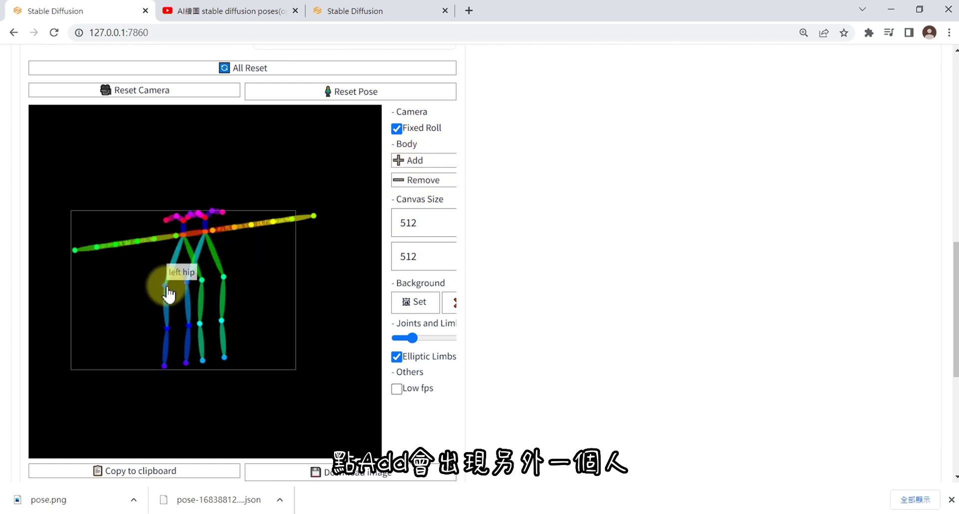
drag(167, 296, 291, 340)
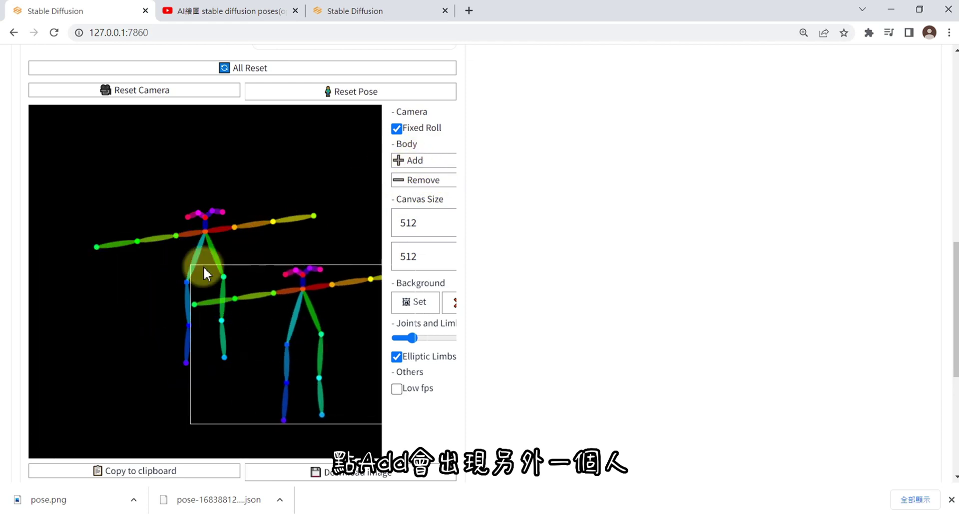
drag(176, 236, 109, 173)
drag(274, 284, 243, 269)
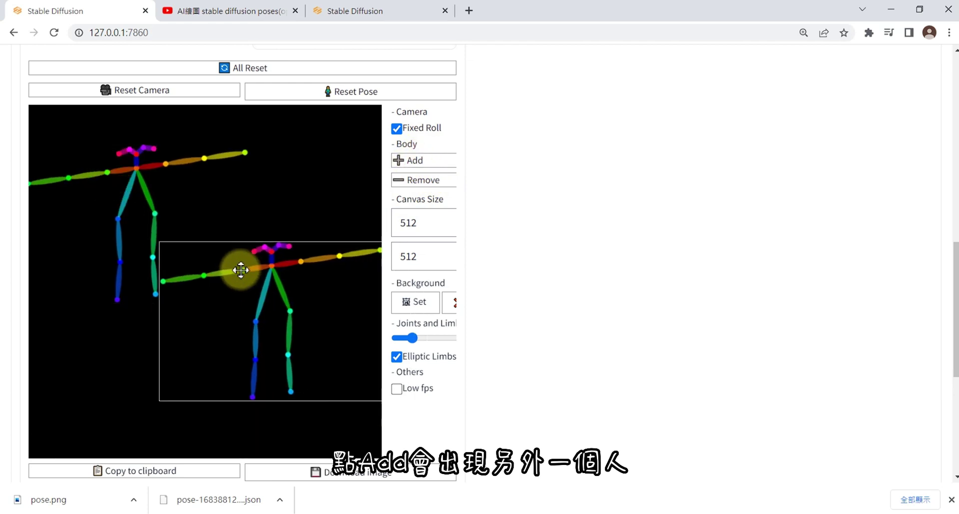
Remove the added second body and set the Posex canvas width to 312
click(424, 181)
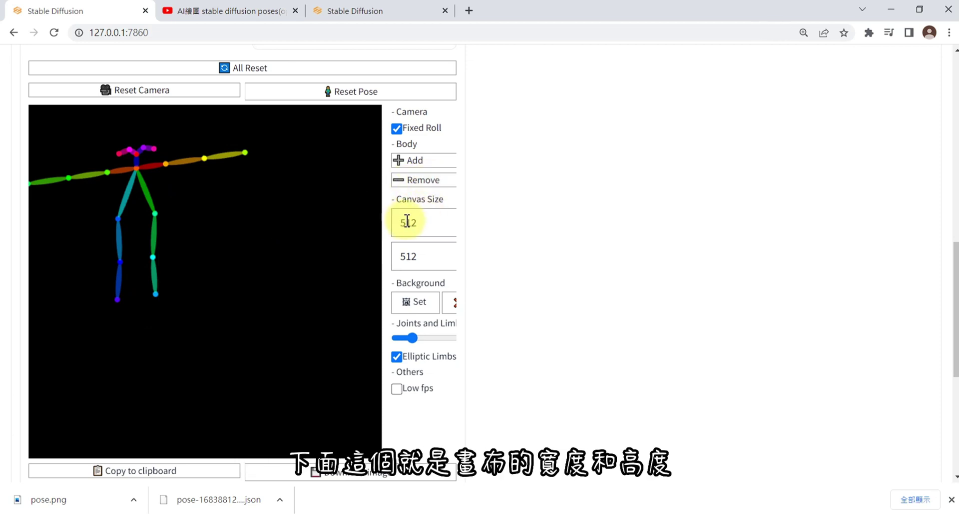
drag(424, 223, 388, 222)
text(312)
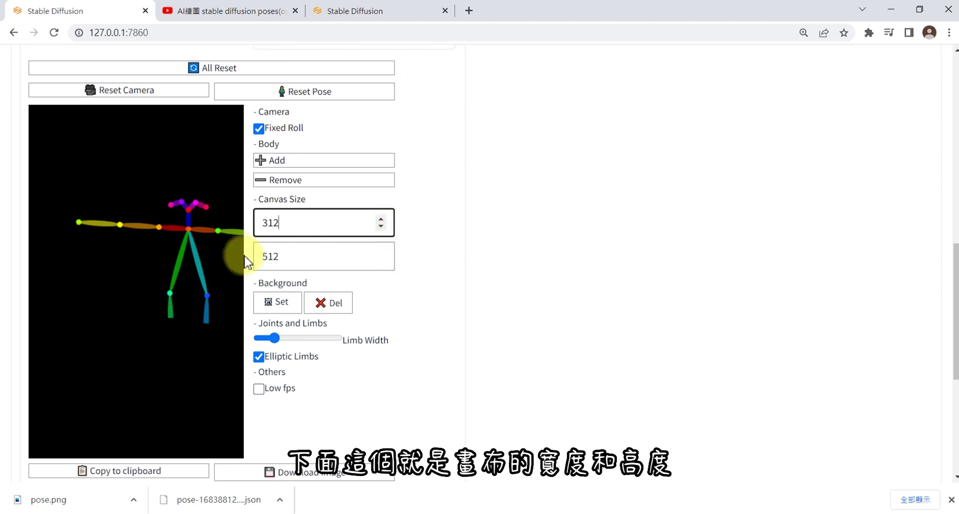
click(272, 256)
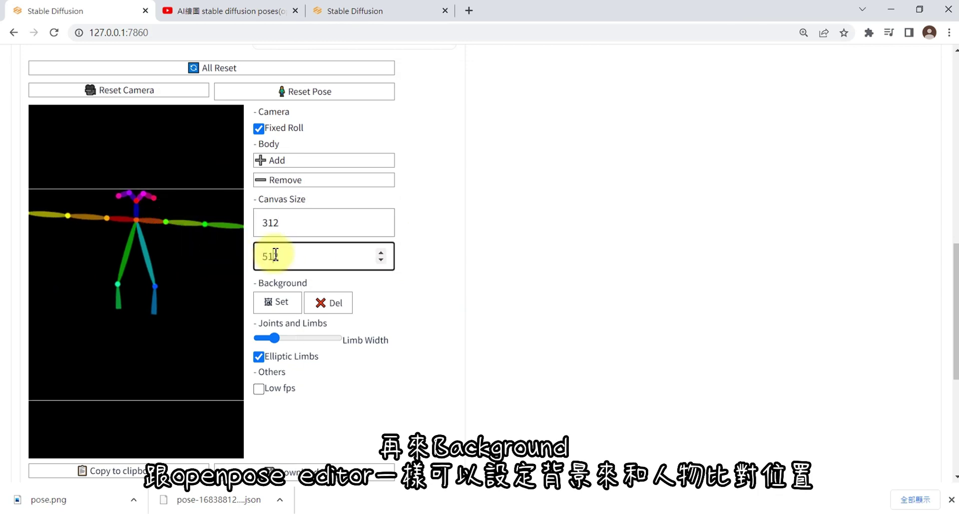
Set the beach sunset photo from the batch folder as the Posex canvas background
click(279, 303)
scroll(540, 200, down, 1)
click(463, 258)
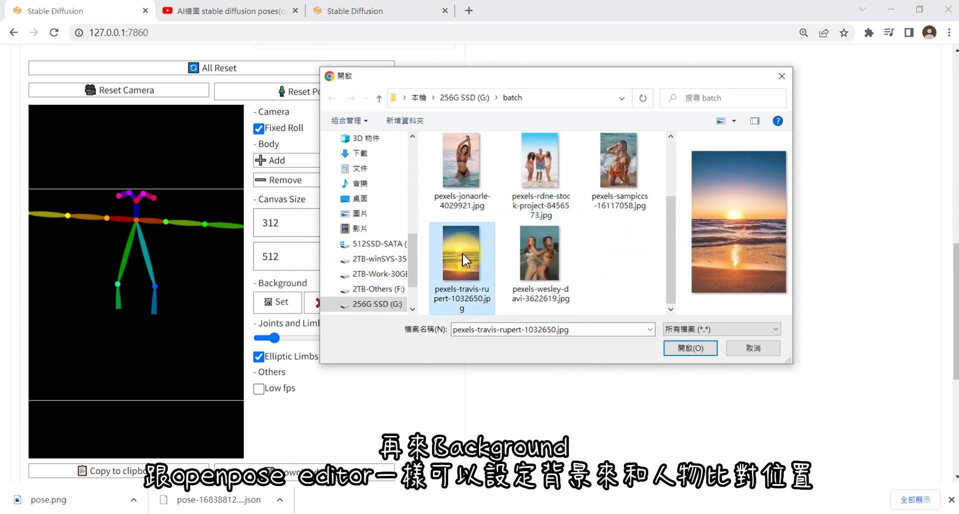
click(692, 348)
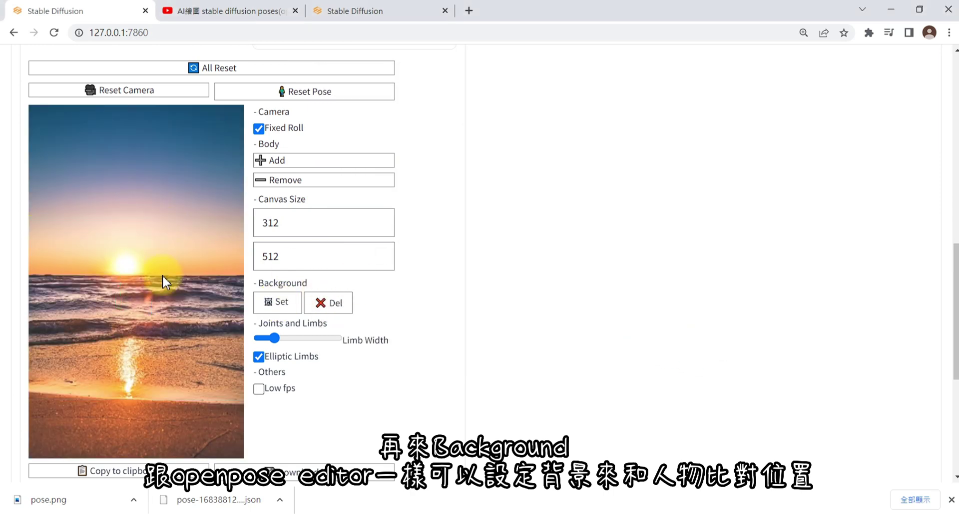
Reposition the figure over the sunset background and try out the Limb Width, Elliptic Limbs and Low fps settings
drag(163, 274, 167, 221)
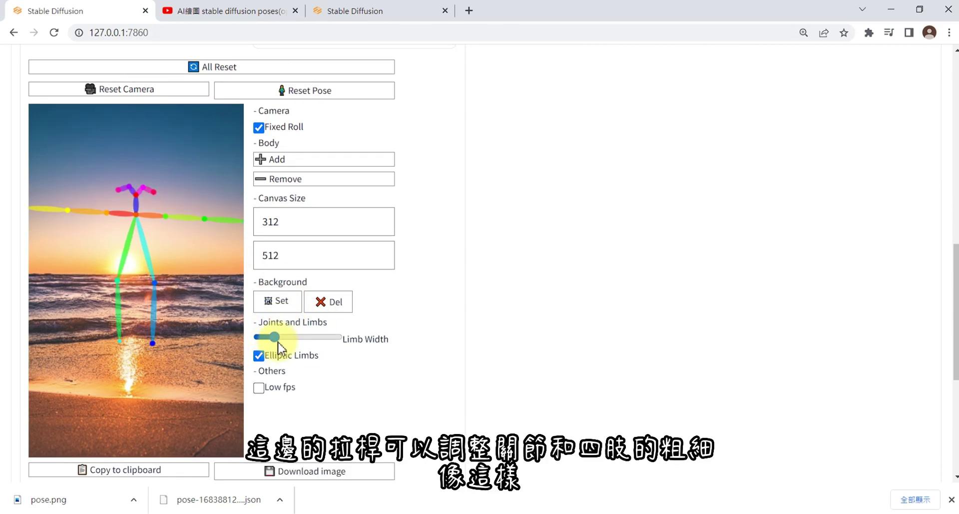
mouse_move(278, 342)
mouse_down()
mouse_move(302, 343)
mouse_move(265, 343)
mouse_move(355, 343)
mouse_move(265, 337)
mouse_move(337, 336)
mouse_move(275, 336)
mouse_up()
click(259, 356)
click(259, 355)
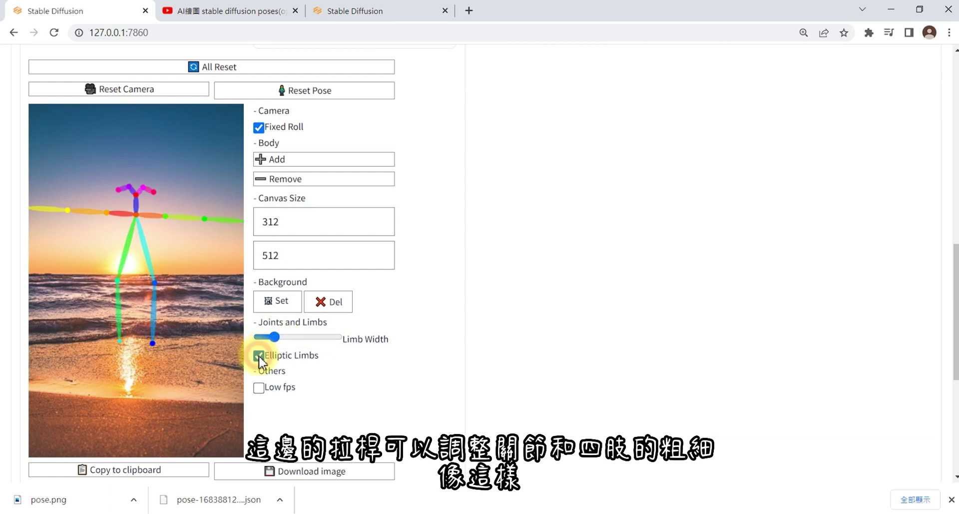
click(259, 388)
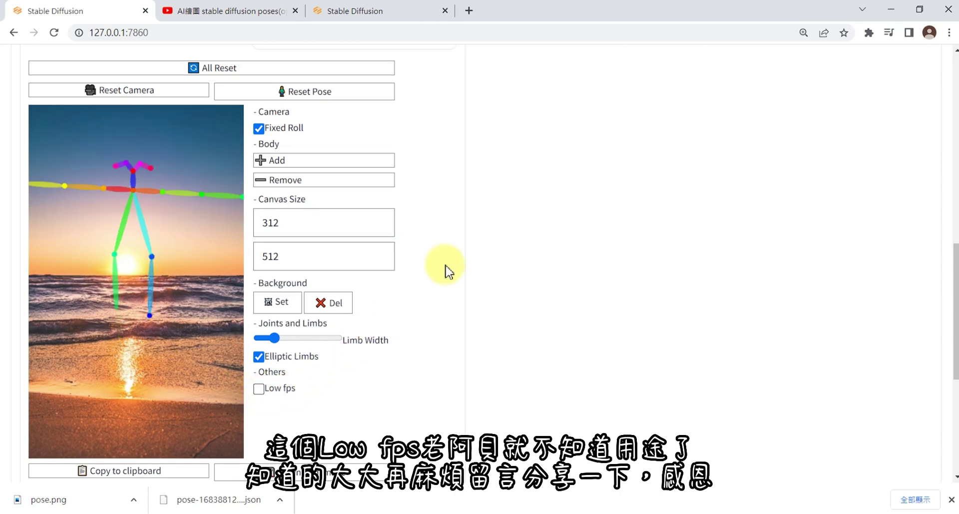
Copy the Posex pose image to the clipboard, paste it into Paint, and close Paint without saving
scroll(449, 272, down, 3)
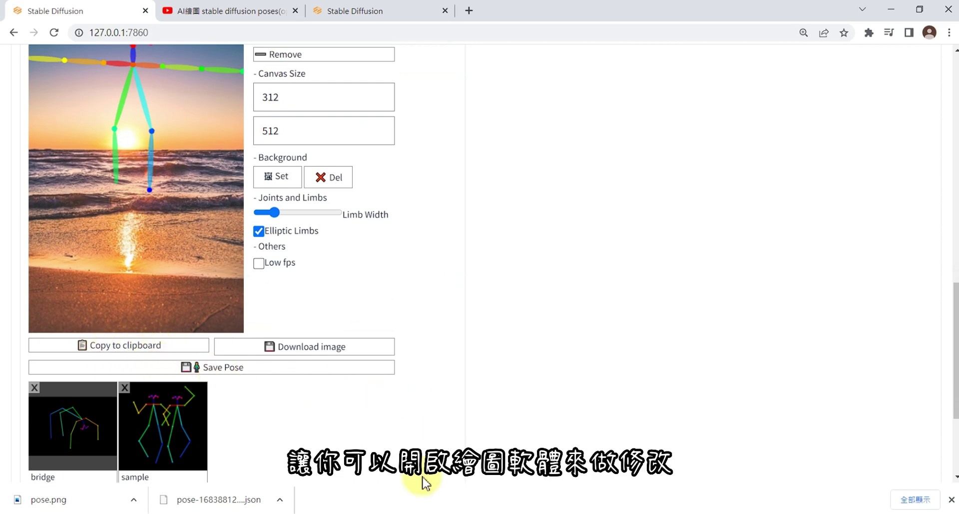
right_click(343, 512)
click(345, 464)
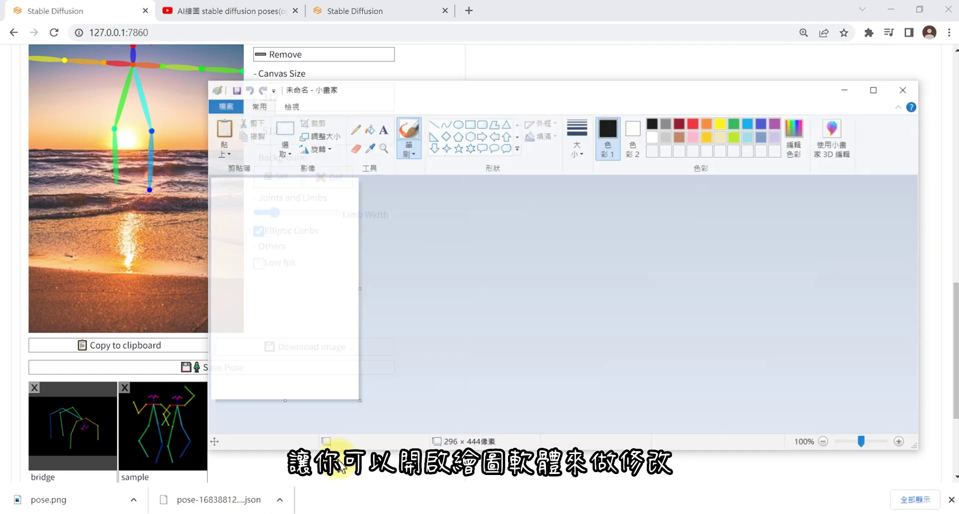
key(ctrl+v)
click(905, 89)
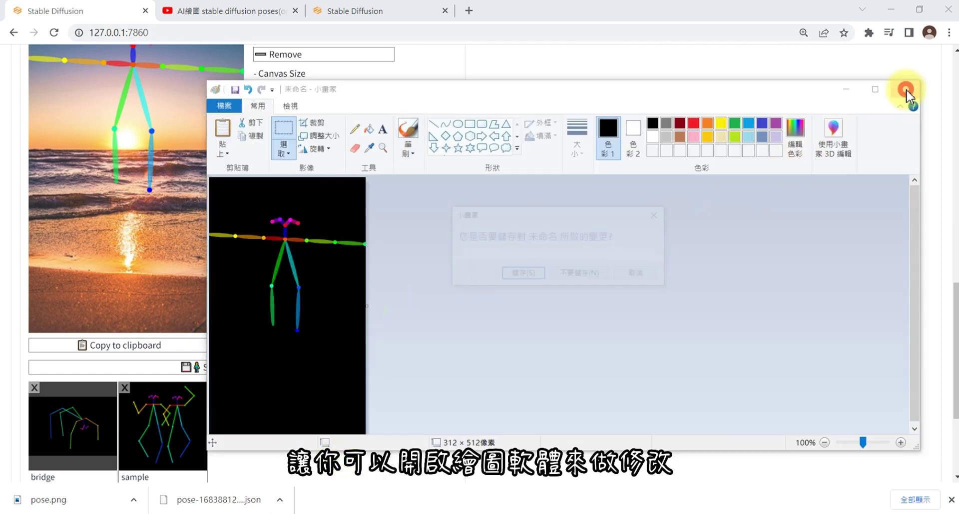
click(583, 275)
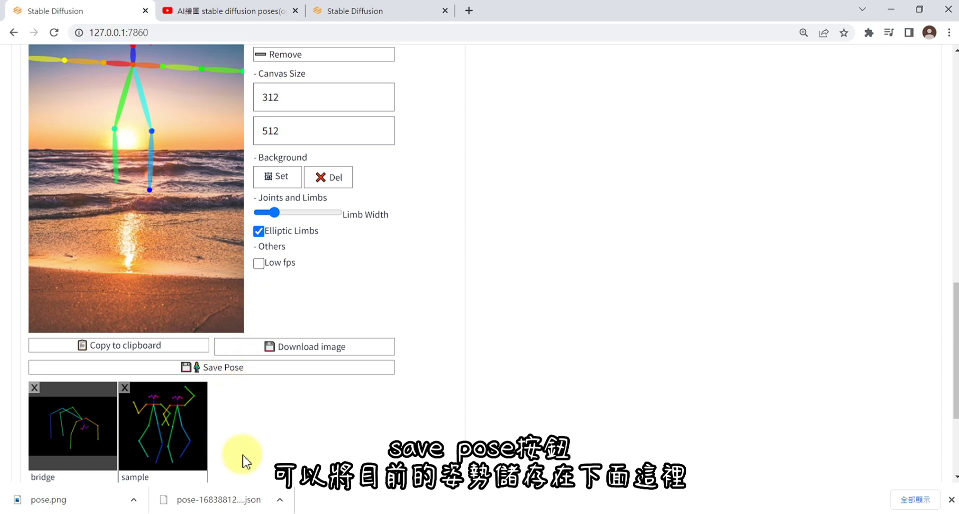
Save the current pose as t1 and switch between the saved sample, bridge and t1 poses
click(249, 367)
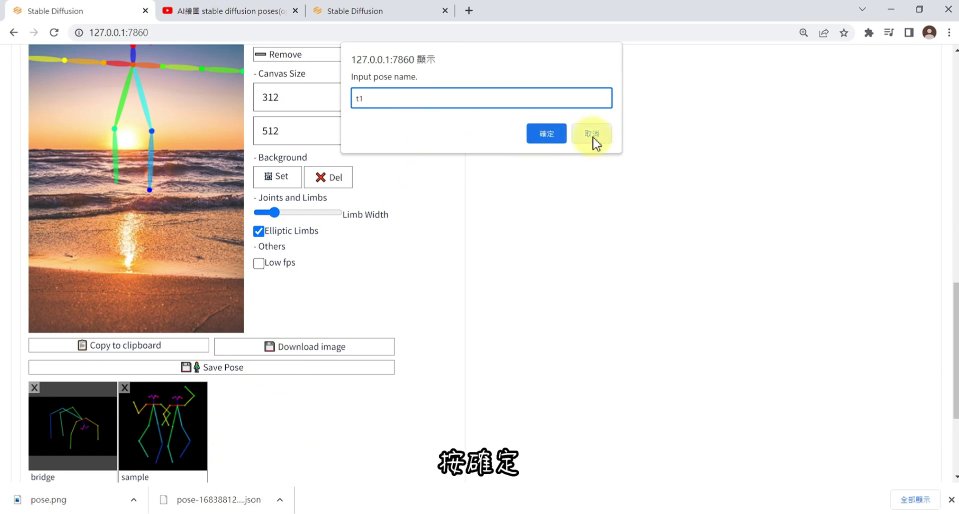
click(547, 134)
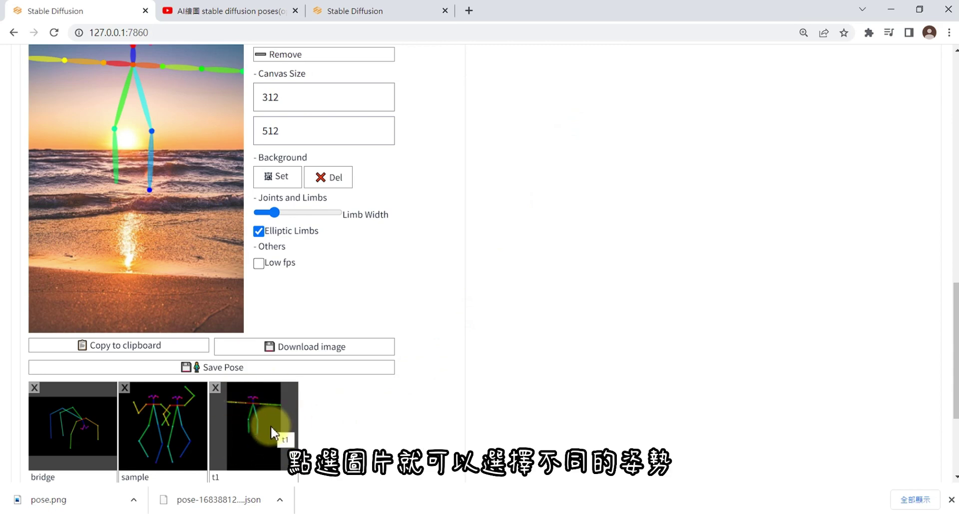
click(169, 418)
click(75, 432)
click(229, 424)
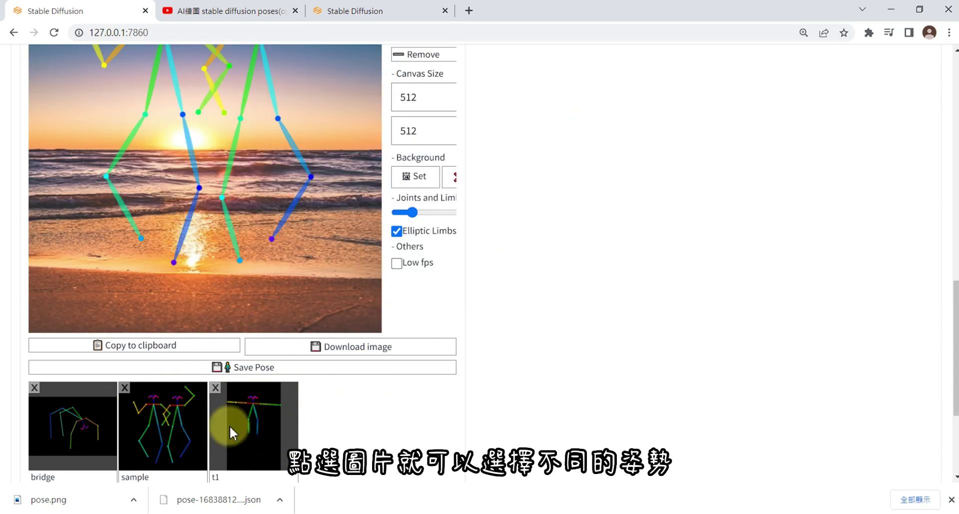
Load the saved sample pose and zoom out the Posex camera so both figures fit inside the canvas
click(161, 426)
scroll(280, 248, up, 3)
scroll(517, 199, up, 3)
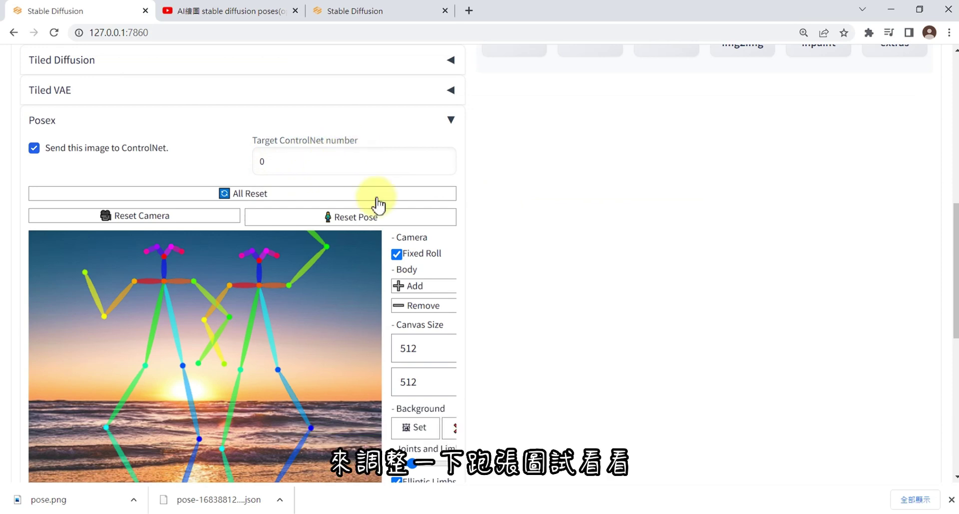
scroll(278, 257, down, 4)
scroll(462, 242, up, 1)
Enable the ControlNet unit with the control_v11p_sd15_openpose [cab727d4] model and no preprocessor
scroll(555, 284, down, 7)
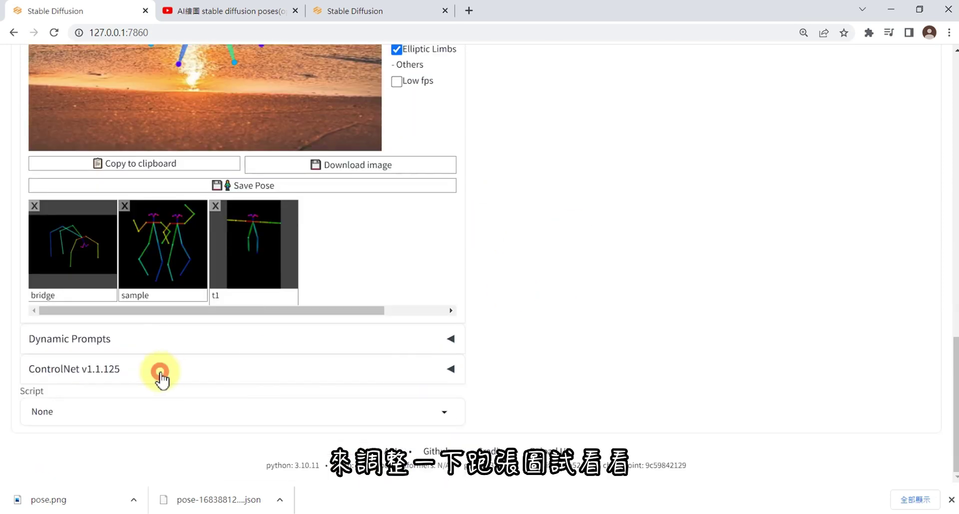
click(161, 368)
scroll(226, 355, down, 8)
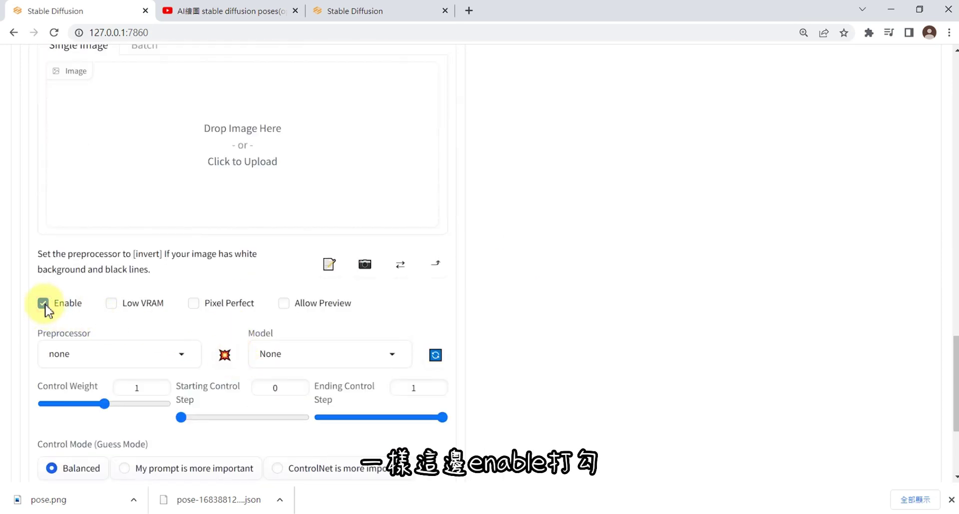
scroll(481, 246, up, 10)
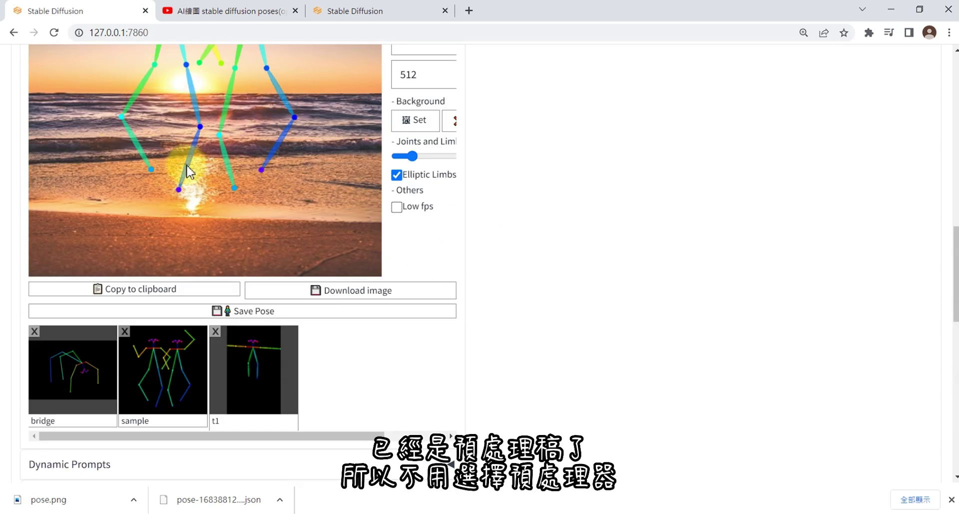
scroll(549, 260, down, 10)
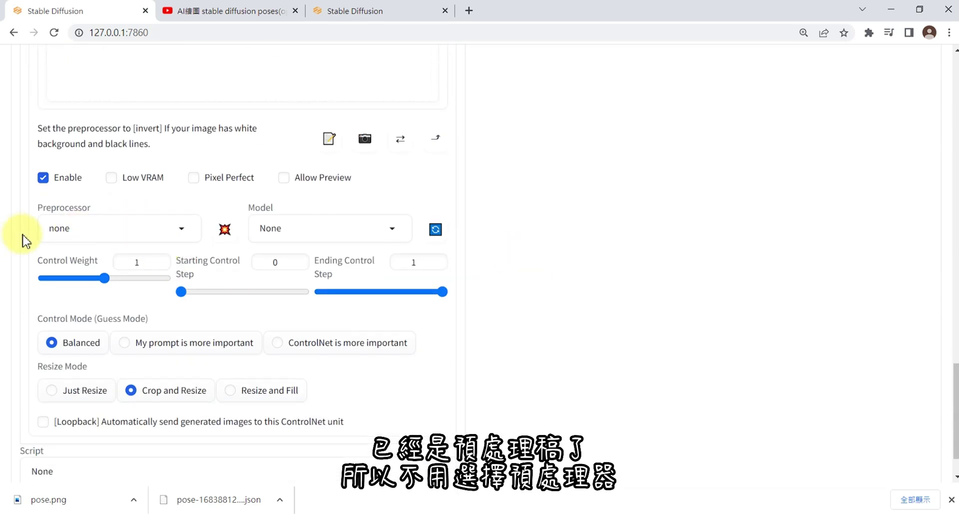
click(395, 231)
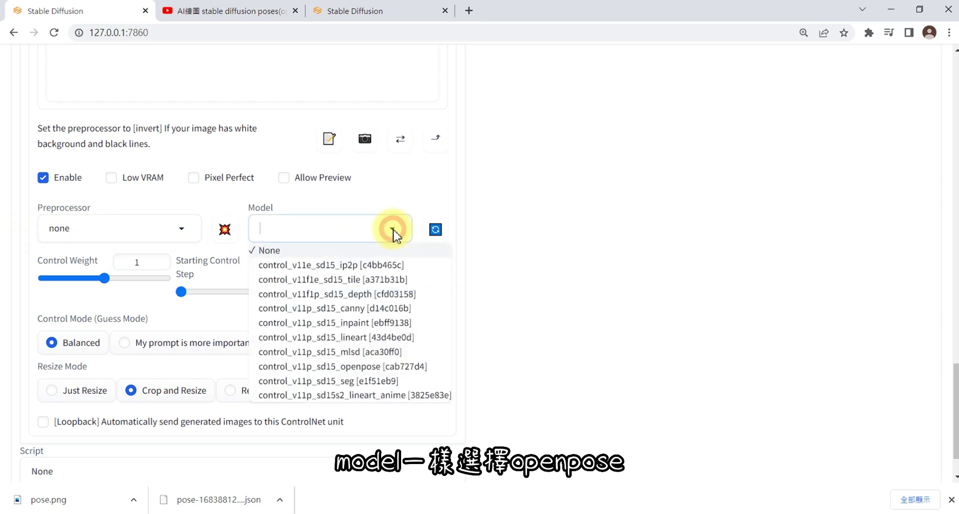
click(388, 367)
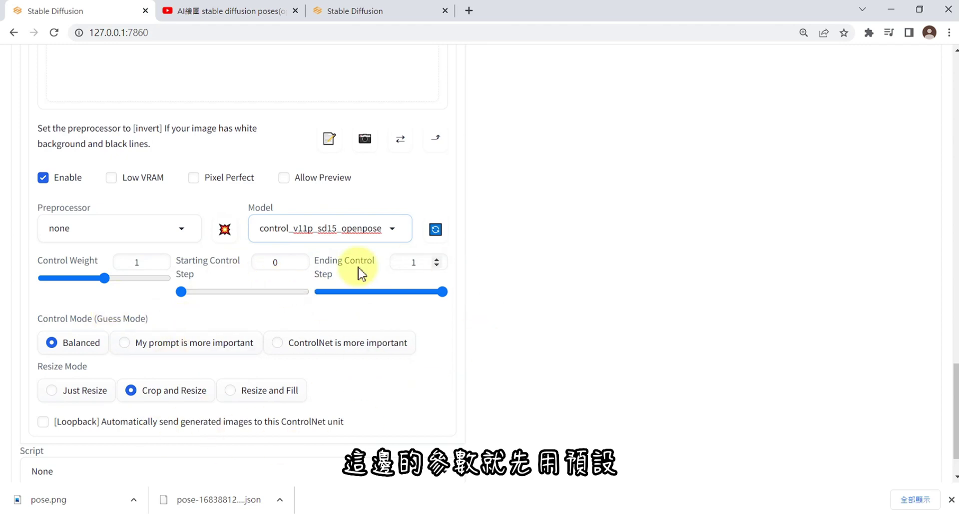
Generate the txt2img image and compare it with its pose skeleton in the result gallery
scroll(548, 278, up, 15)
click(811, 194)
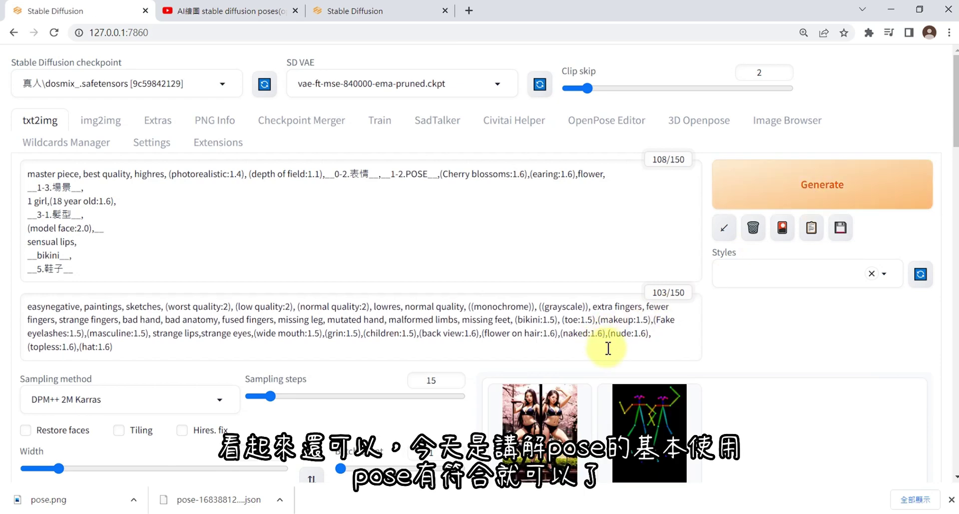
scroll(606, 347, down, 4)
click(533, 270)
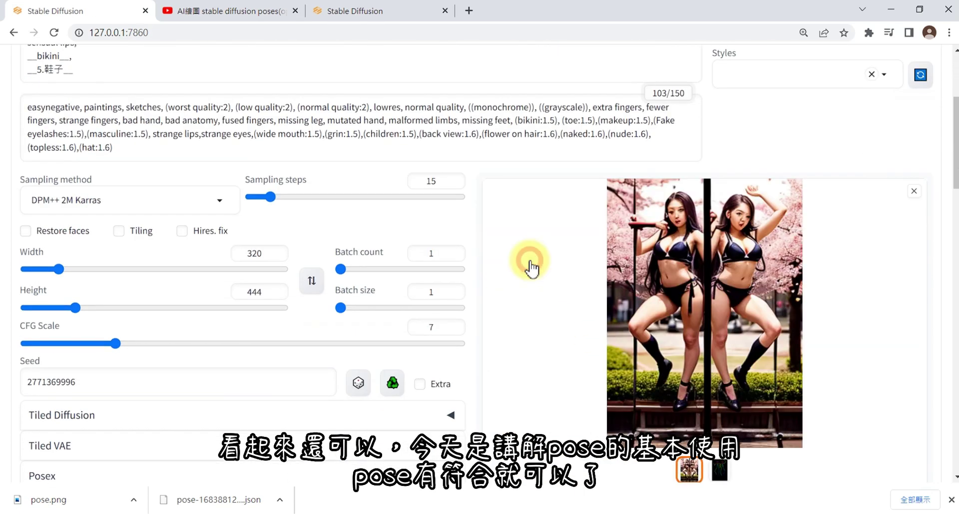
click(720, 474)
click(692, 474)
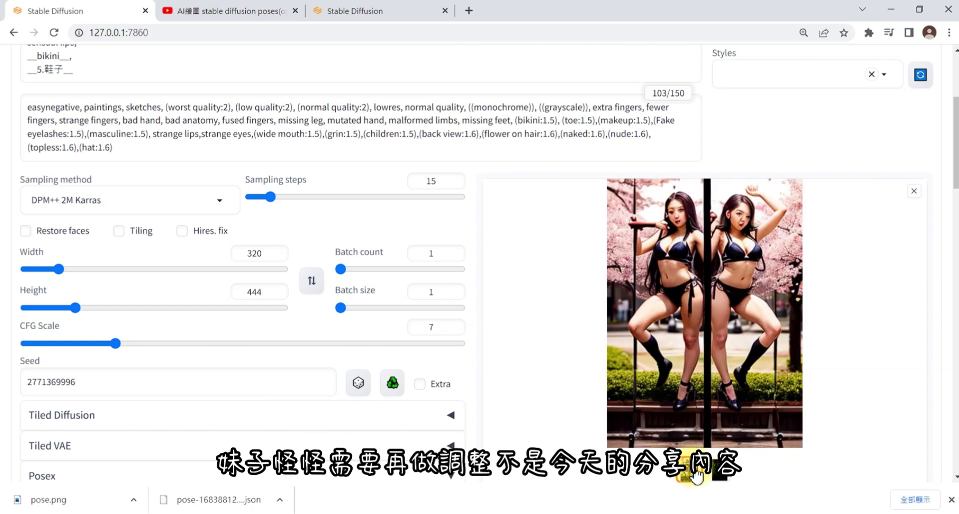
click(721, 475)
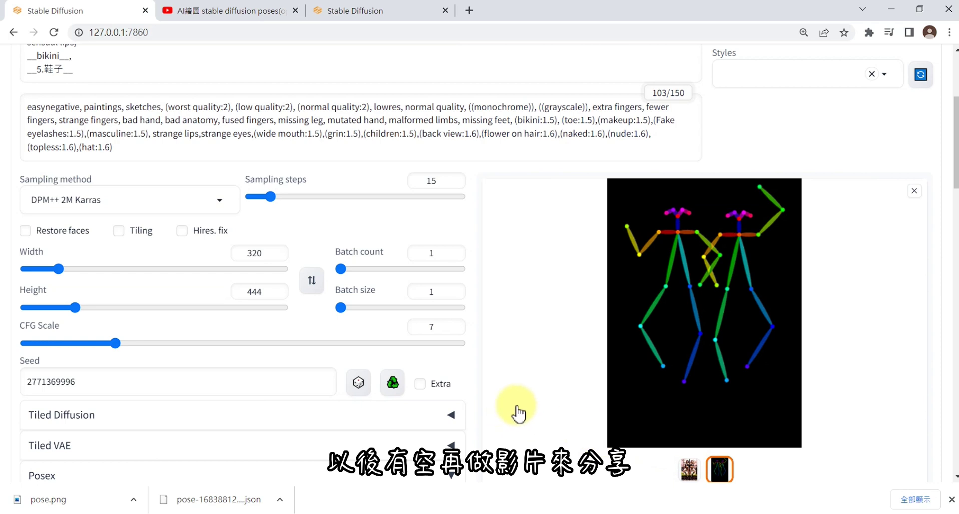
scroll(514, 407, down, 1)
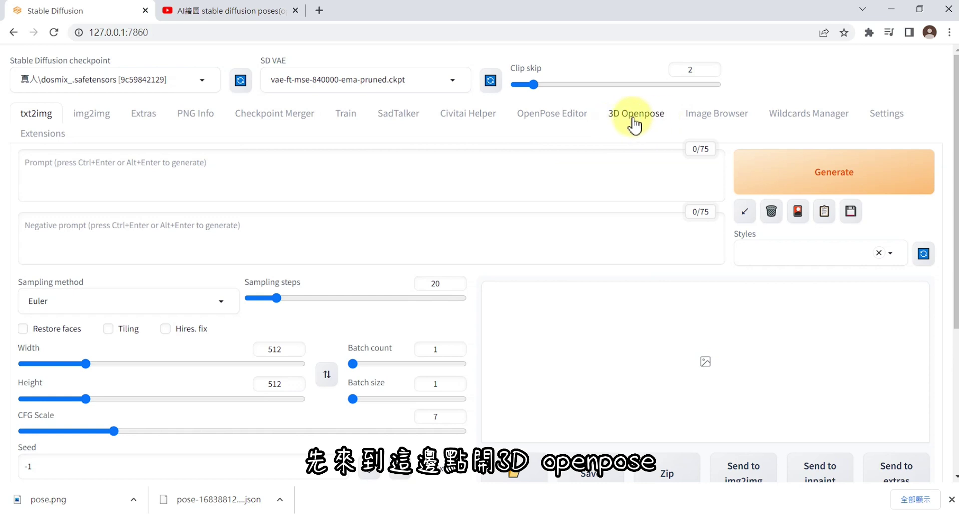
In the 3D Openpose editor, reset the blank scene and reselect 繁體中文（台灣） as the language
click(637, 117)
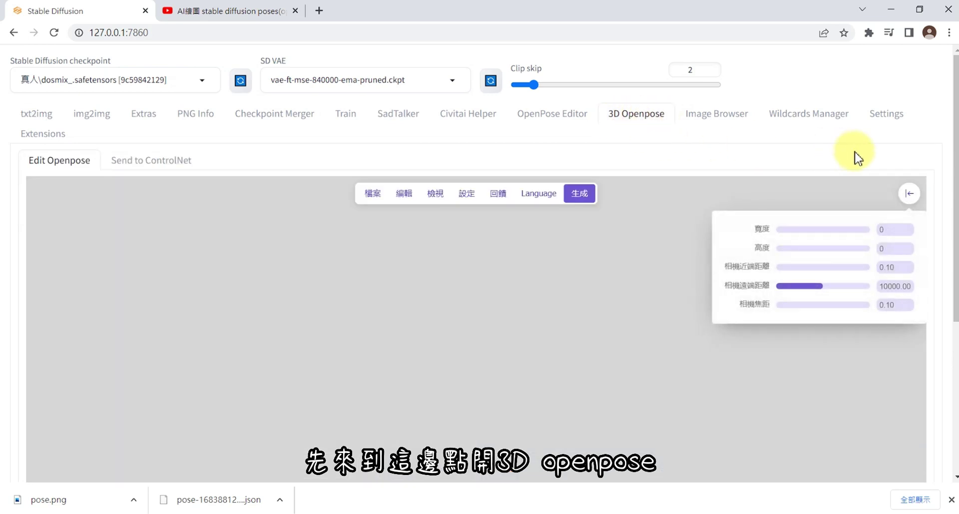
scroll(939, 160, down, 1)
scroll(939, 160, down, 2)
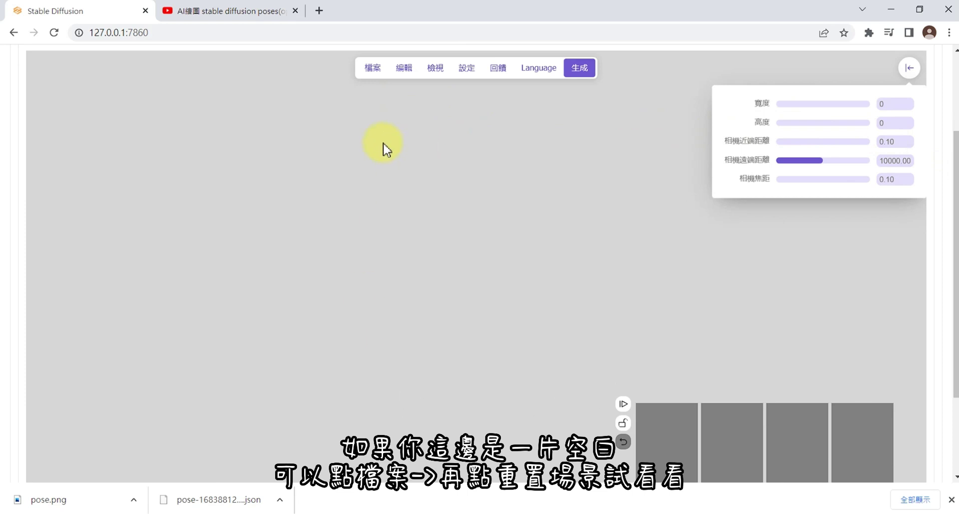
click(374, 70)
click(370, 94)
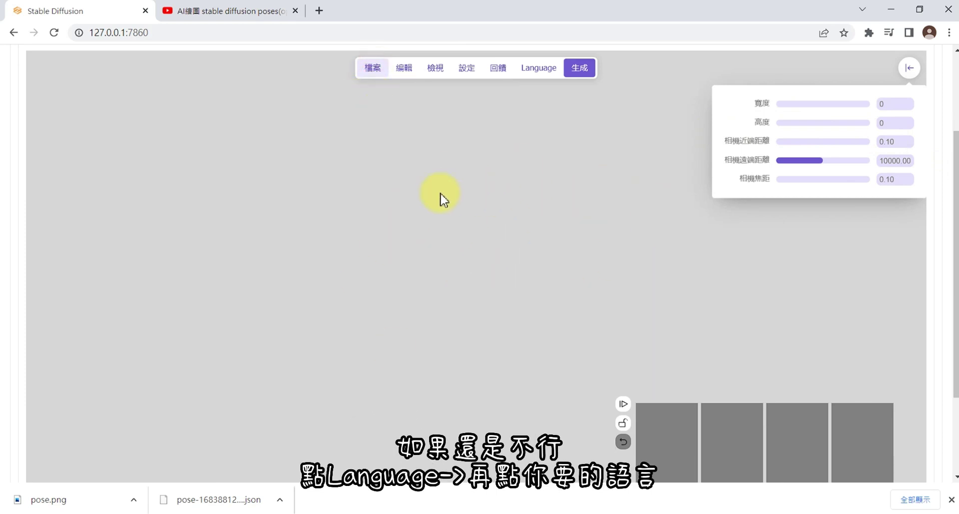
click(535, 72)
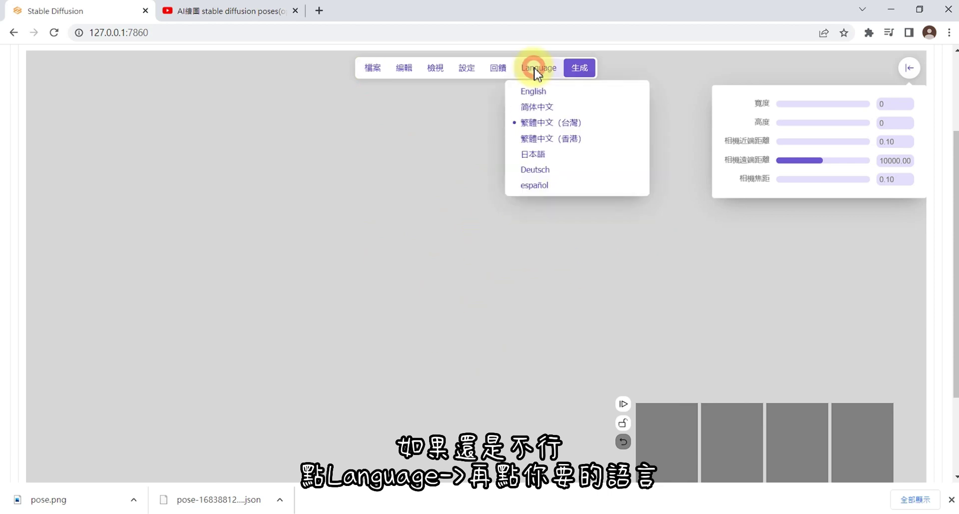
click(548, 128)
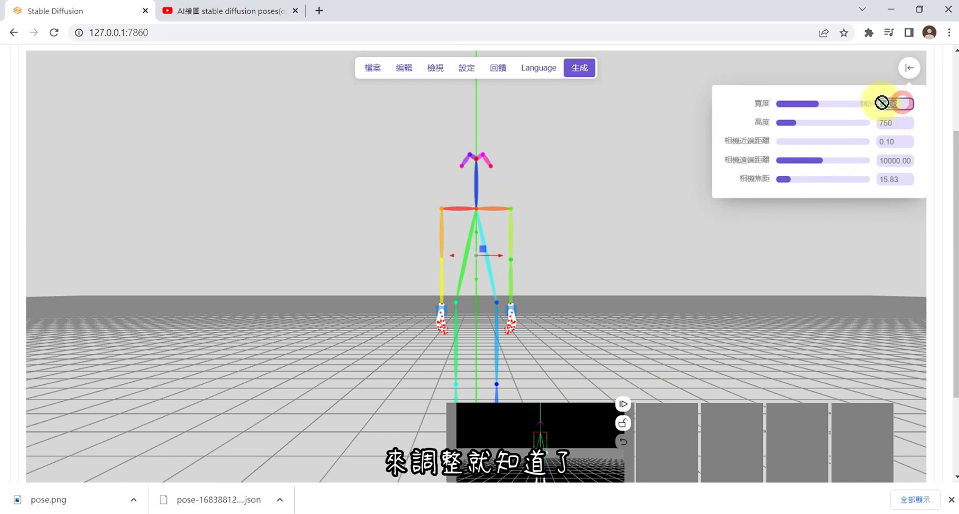
Set the 3D Openpose canvas to width 500 and height 888, and check the corresponding txt2img width and height fields
key(Tab)
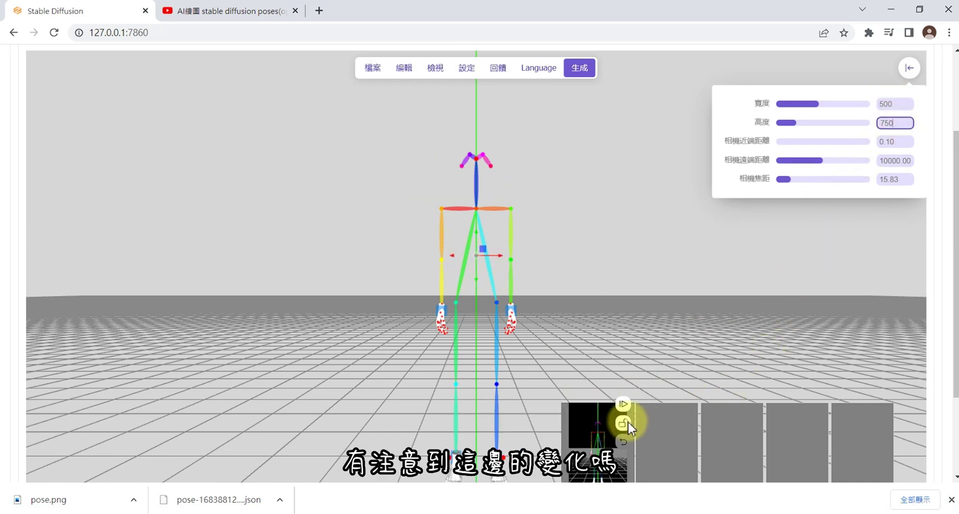
double_click(892, 123)
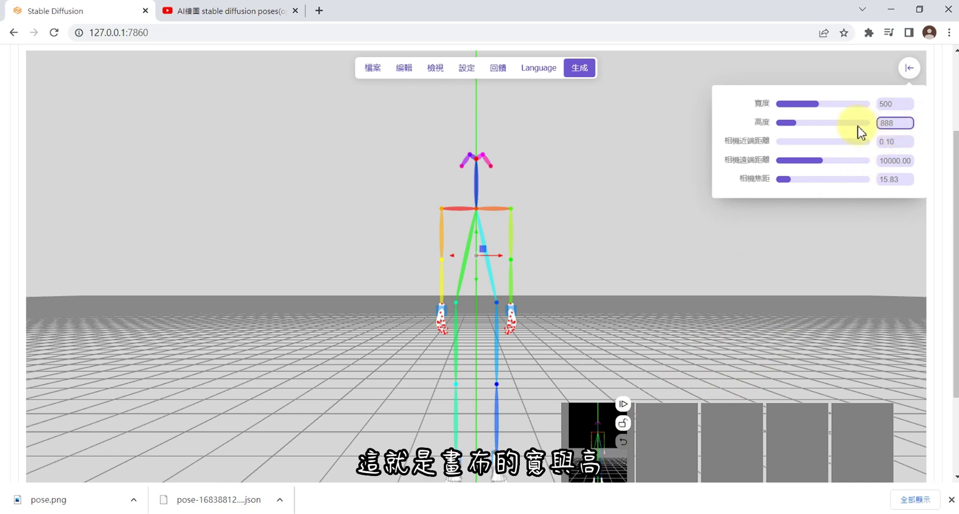
scroll(949, 140, up, 3)
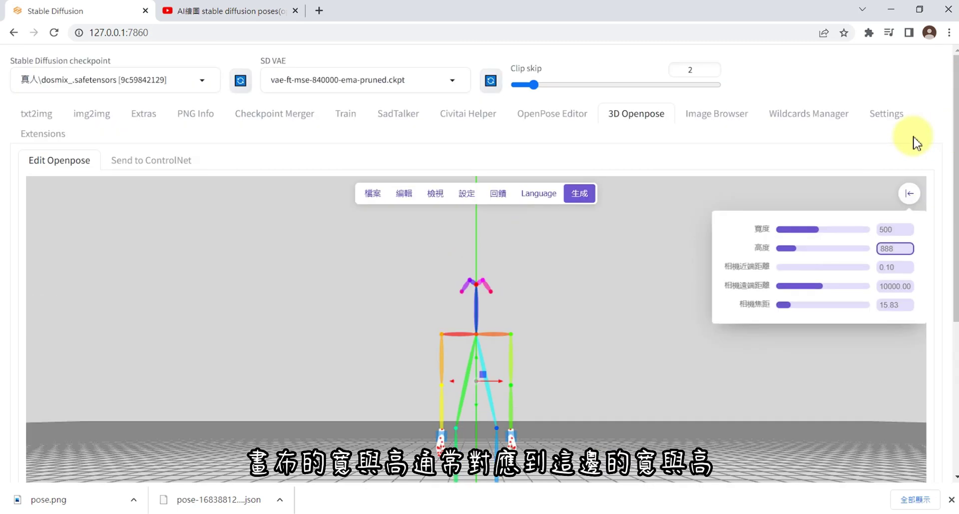
click(37, 115)
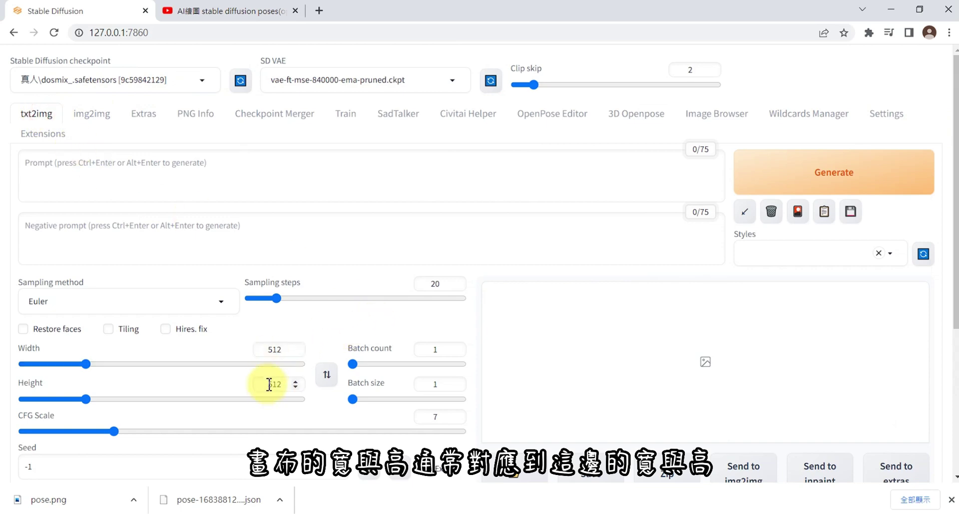
click(637, 113)
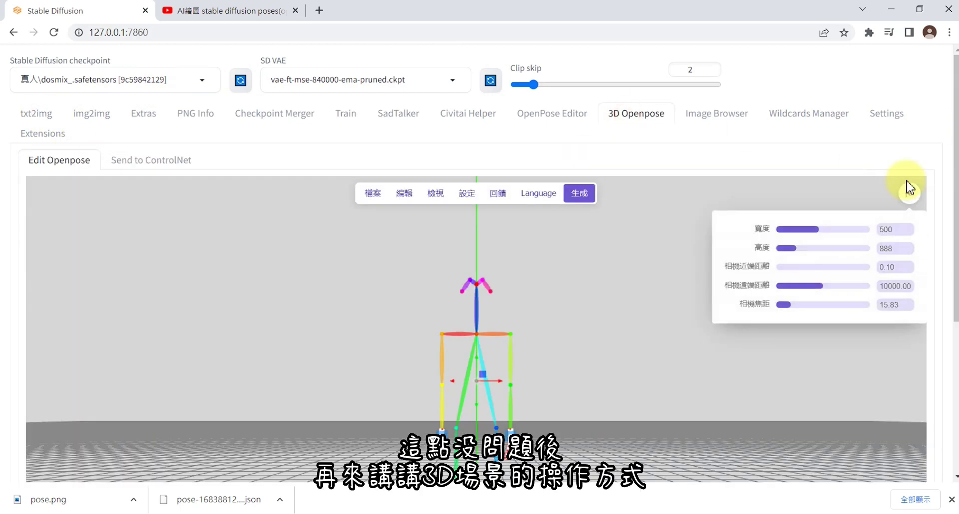
Orbit the camera around the 3D skeleton and zoom the scene in and out
scroll(947, 180, down, 3)
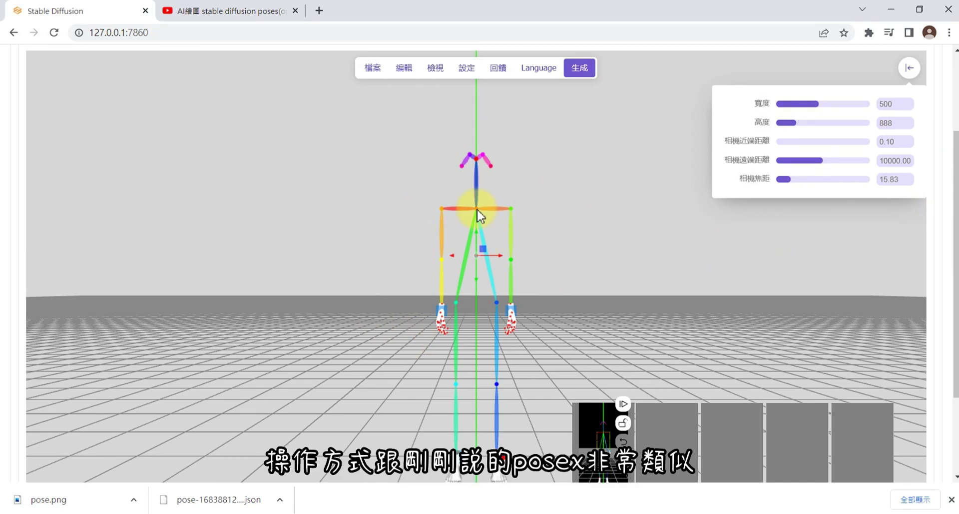
mouse_move(478, 213)
mouse_down()
mouse_move(445, 210)
mouse_move(456, 269)
mouse_move(529, 198)
mouse_move(413, 218)
mouse_move(481, 253)
mouse_move(461, 208)
mouse_move(473, 221)
mouse_up()
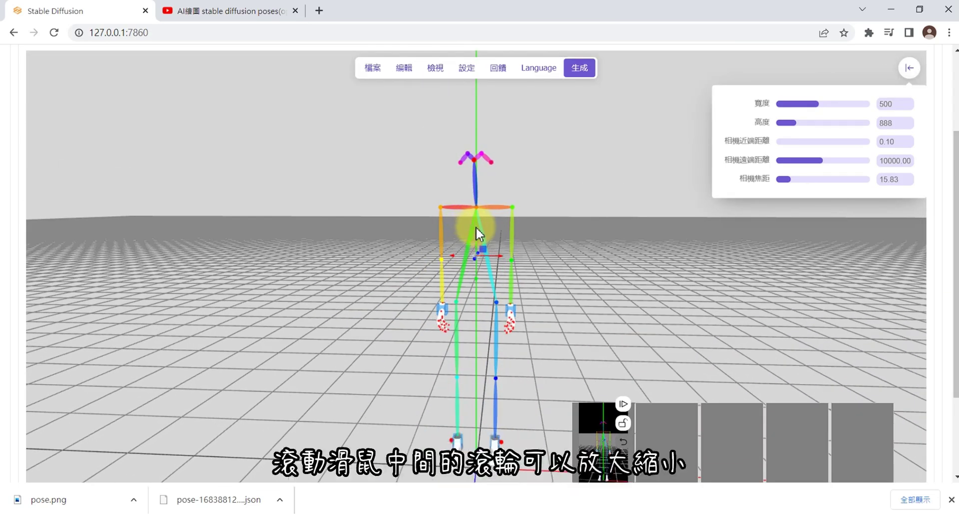
scroll(475, 228, down, 2)
scroll(475, 232, up, 3)
scroll(474, 233, down, 2)
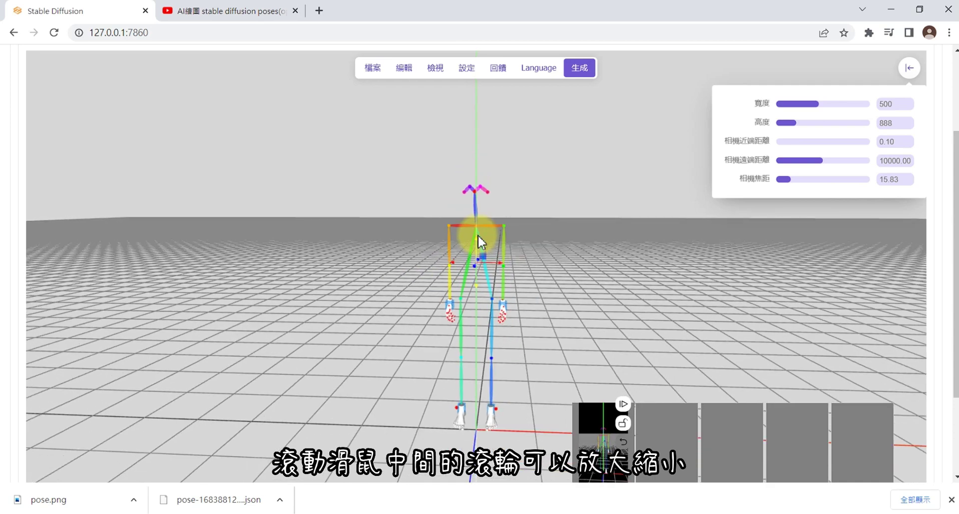
Select the 3D skeleton's green shoulder joint and rotate it so the yellow-green upper arm points diagonally upward and outward
scroll(477, 235, up, 2)
scroll(480, 236, down, 2)
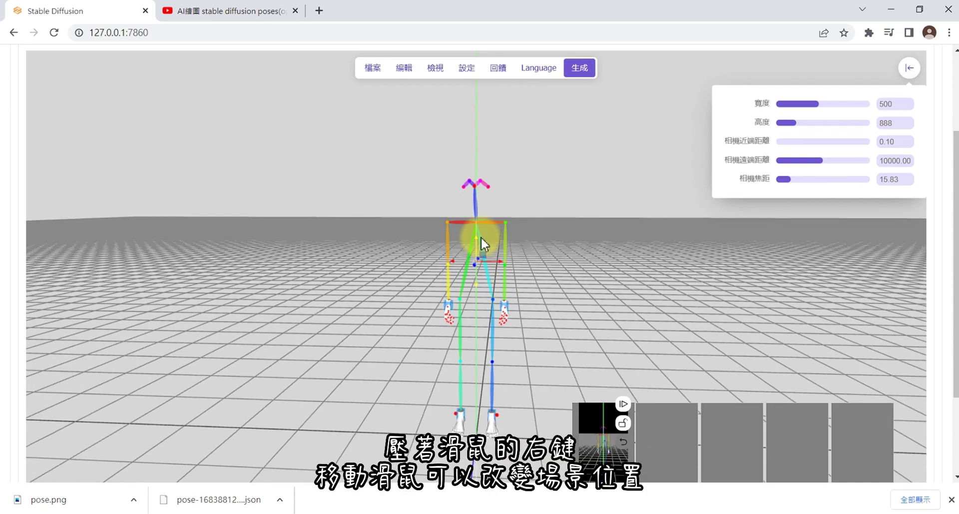
mouse_move(485, 238)
right_down()
mouse_move(401, 219)
mouse_move(308, 234)
mouse_move(595, 252)
mouse_move(605, 222)
mouse_move(381, 204)
mouse_move(224, 213)
mouse_move(285, 261)
mouse_move(528, 256)
mouse_move(492, 239)
mouse_move(463, 243)
mouse_move(484, 244)
right_up()
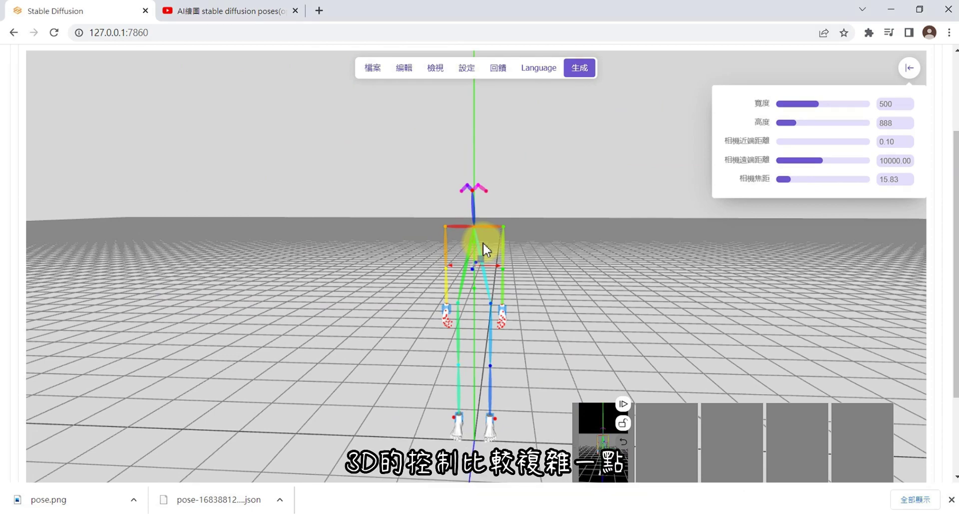
scroll(483, 242, up, 5)
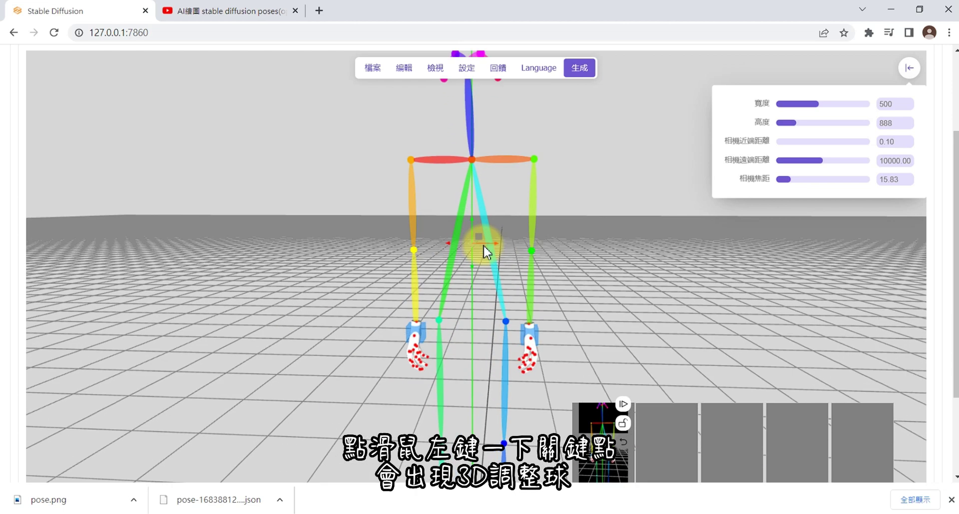
scroll(484, 245, up, 2)
click(542, 145)
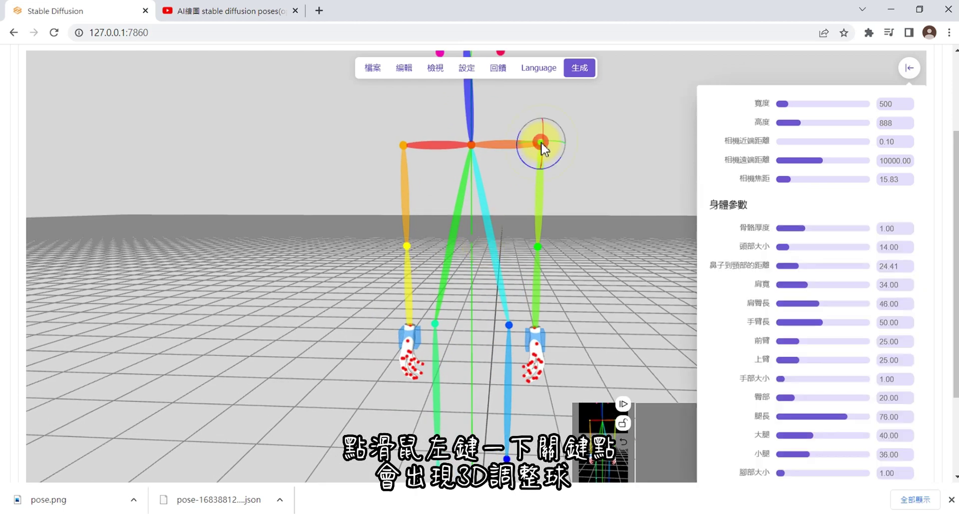
scroll(543, 150, up, 3)
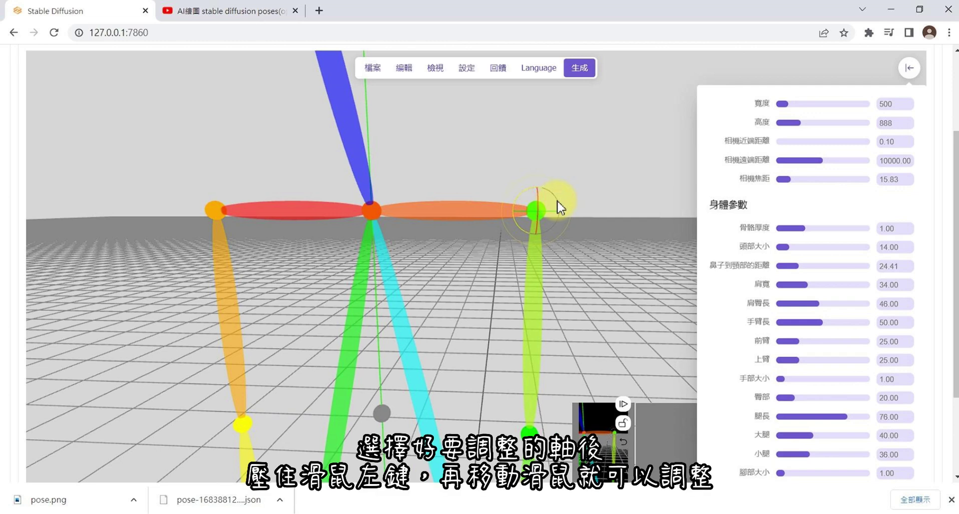
drag(558, 201, 529, 204)
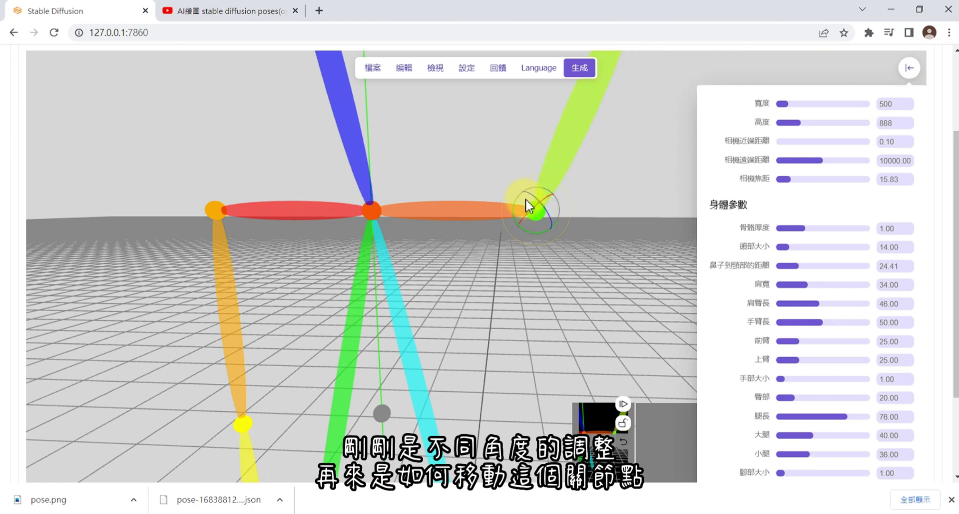